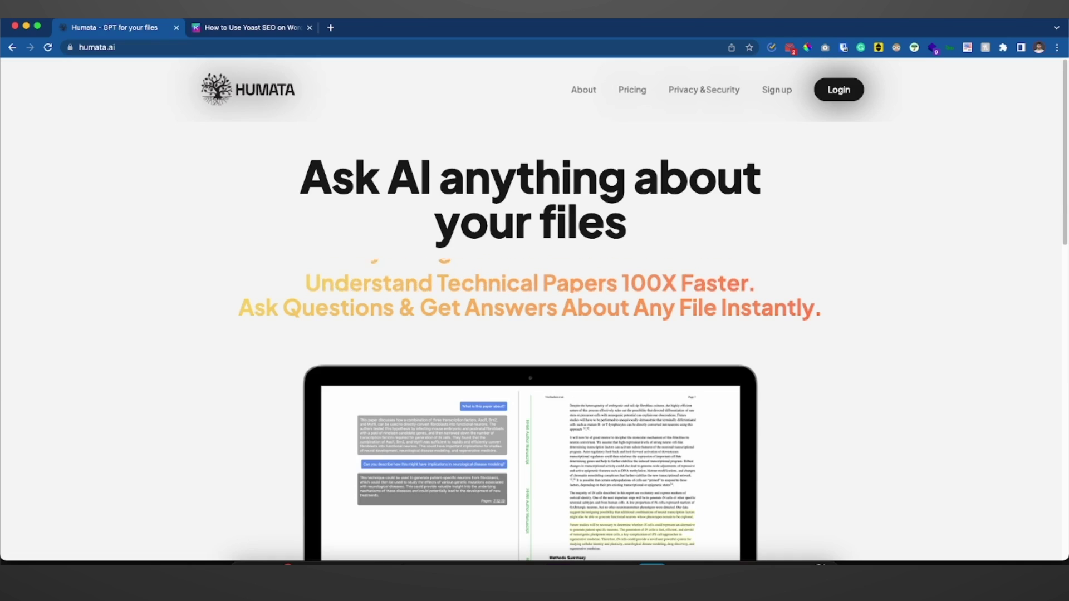
# Step: Highlight the Humata homepage headline 'Ask AI anything about your files' and scroll the page
pyautogui.moveTo(307, 184); pyautogui.dragTo(635, 220)
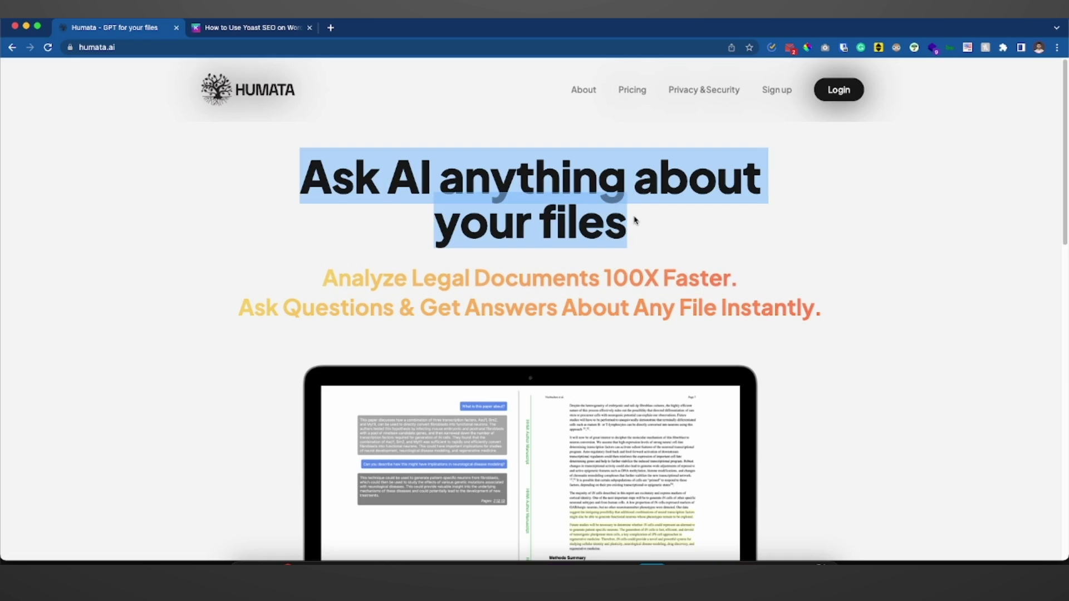
pyautogui.scroll(-10, 635, 221)
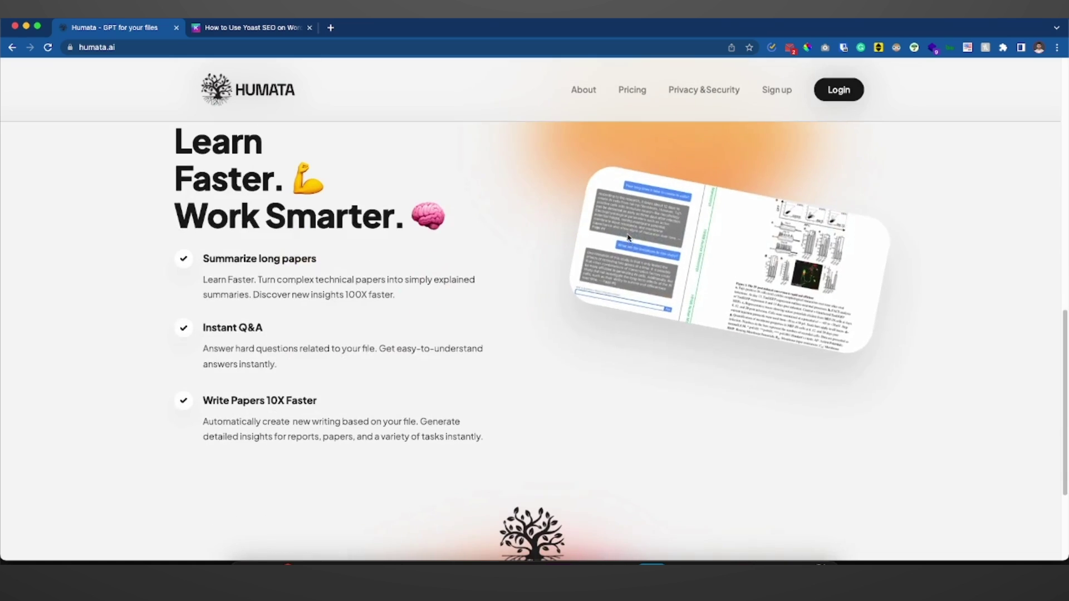
pyautogui.scroll(-5, 443, 320)
pyautogui.scroll(15, 444, 320)
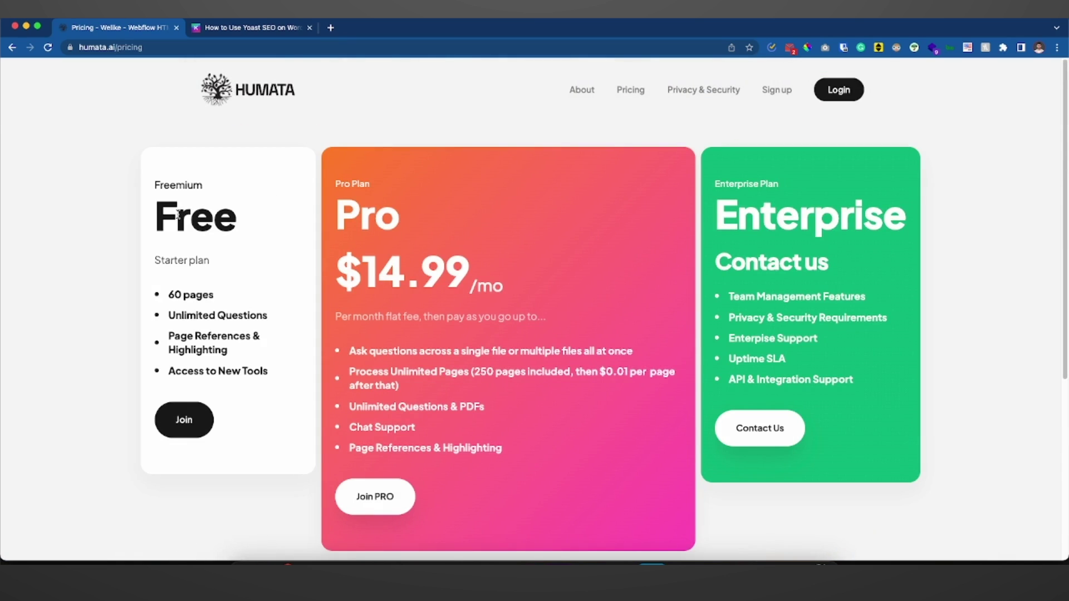
# Step: Review the Free, Pro and Enterprise plan cards, pointing out the Free plan's 60-page limit
pyautogui.moveTo(168, 294); pyautogui.dragTo(225, 297)
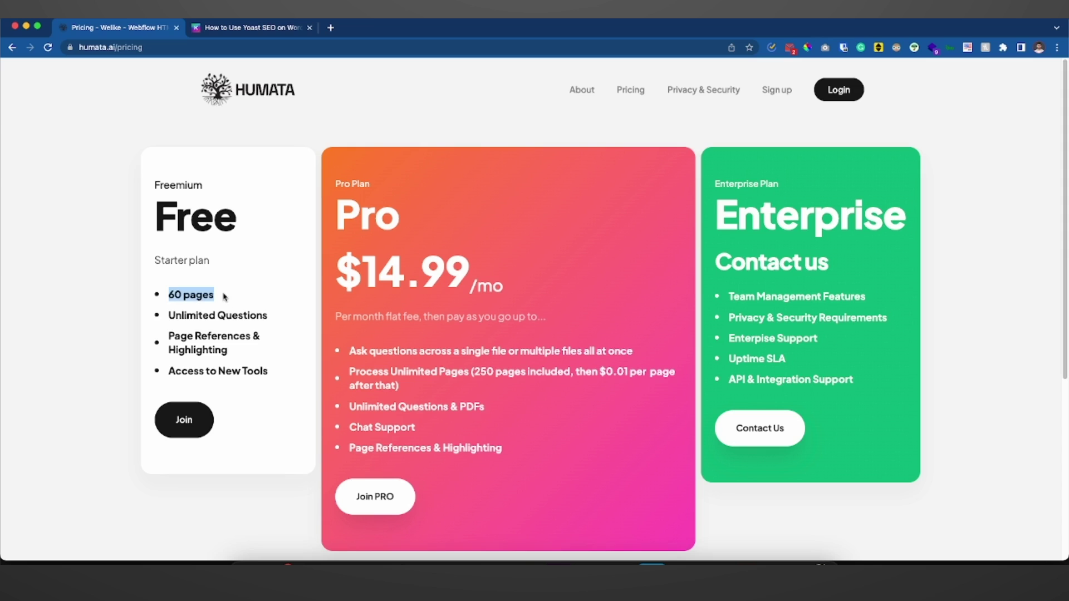
pyautogui.click(225, 297)
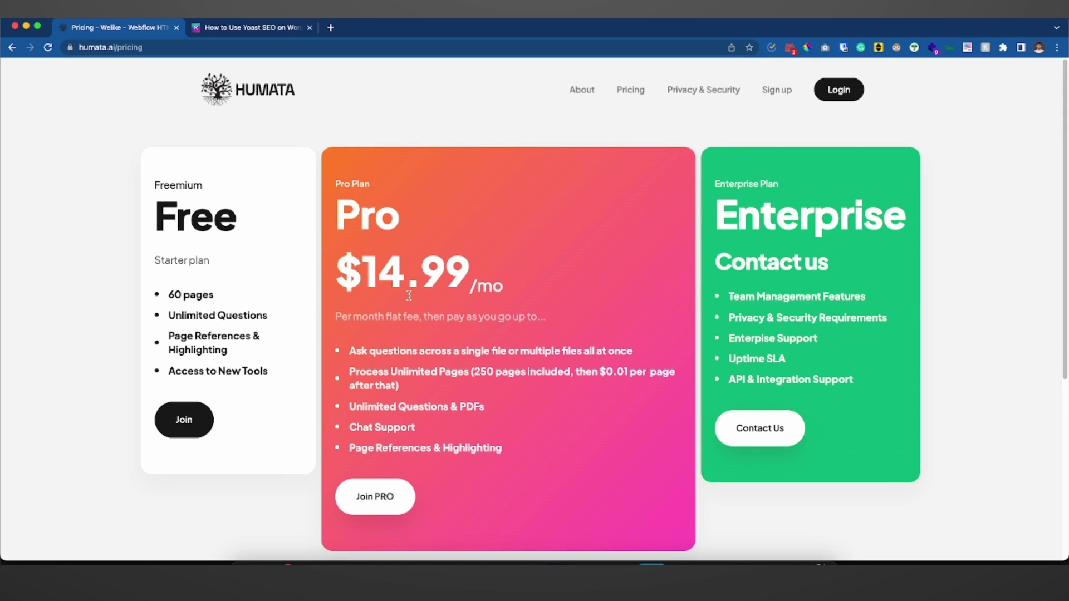
pyautogui.scroll(-5, 409, 295)
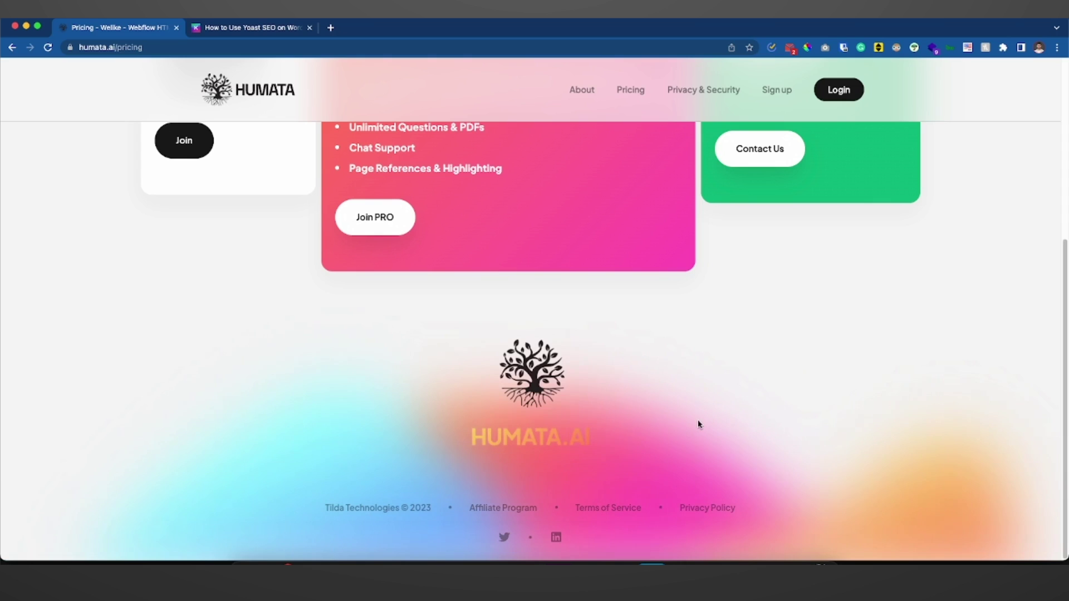
pyautogui.scroll(5, 699, 424)
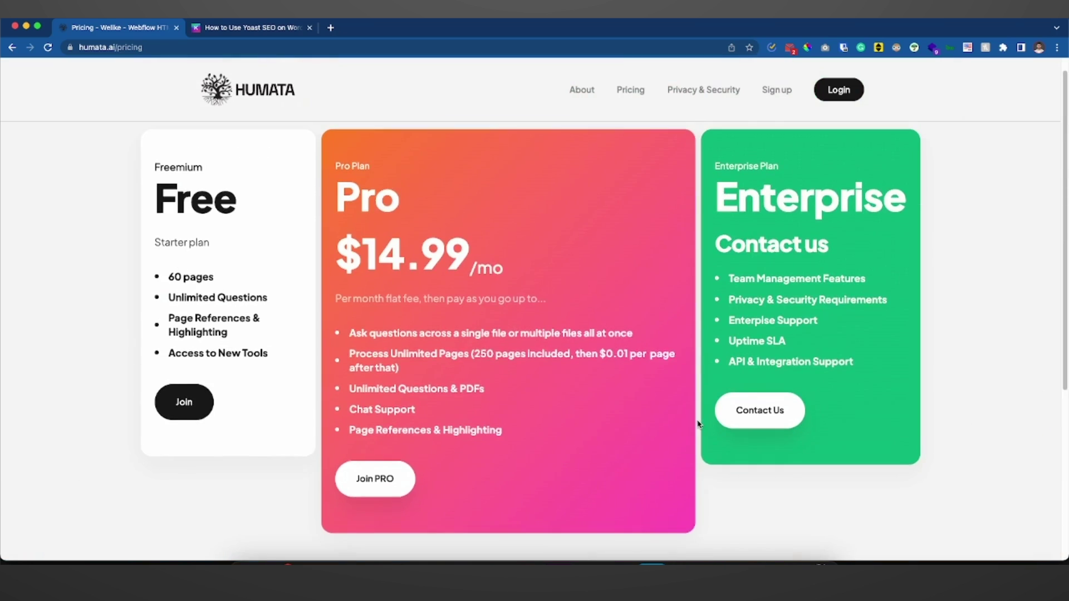
pyautogui.scroll(1, 699, 424)
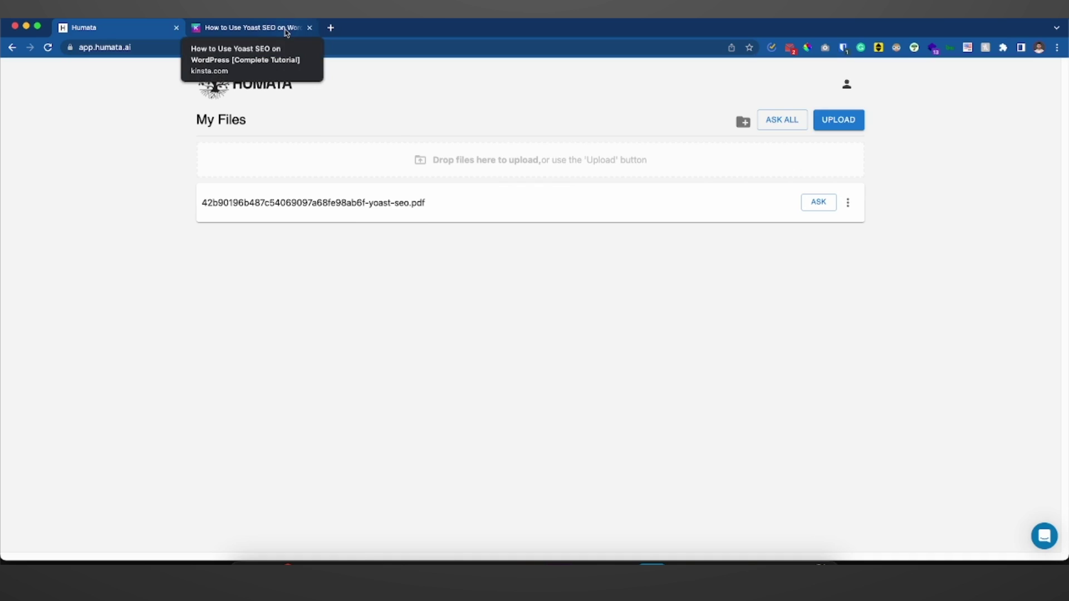
pyautogui.click(286, 27)
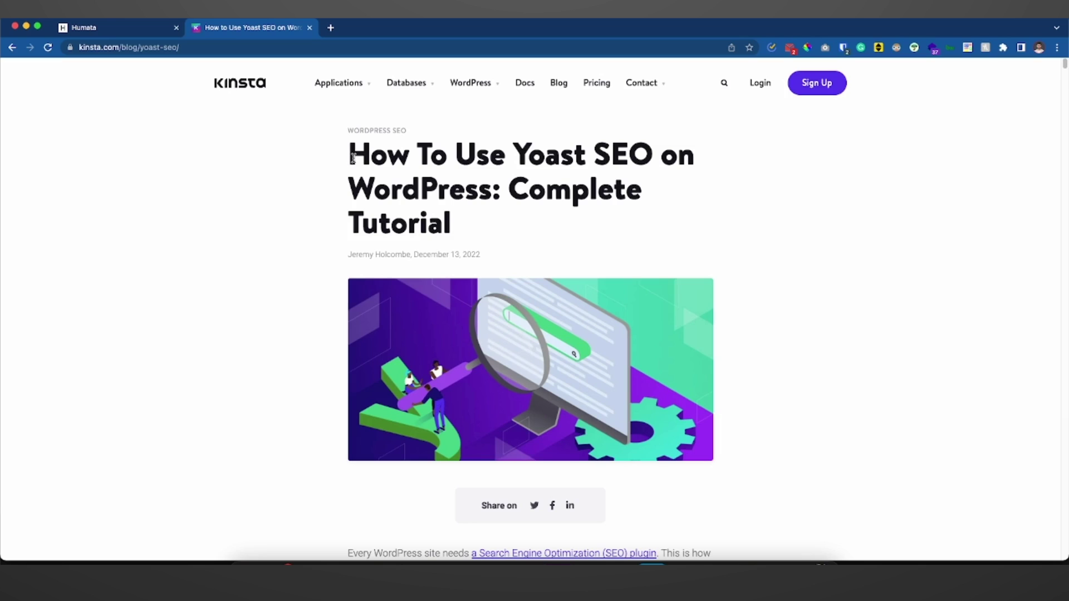
pyautogui.moveTo(353, 158); pyautogui.dragTo(504, 192)
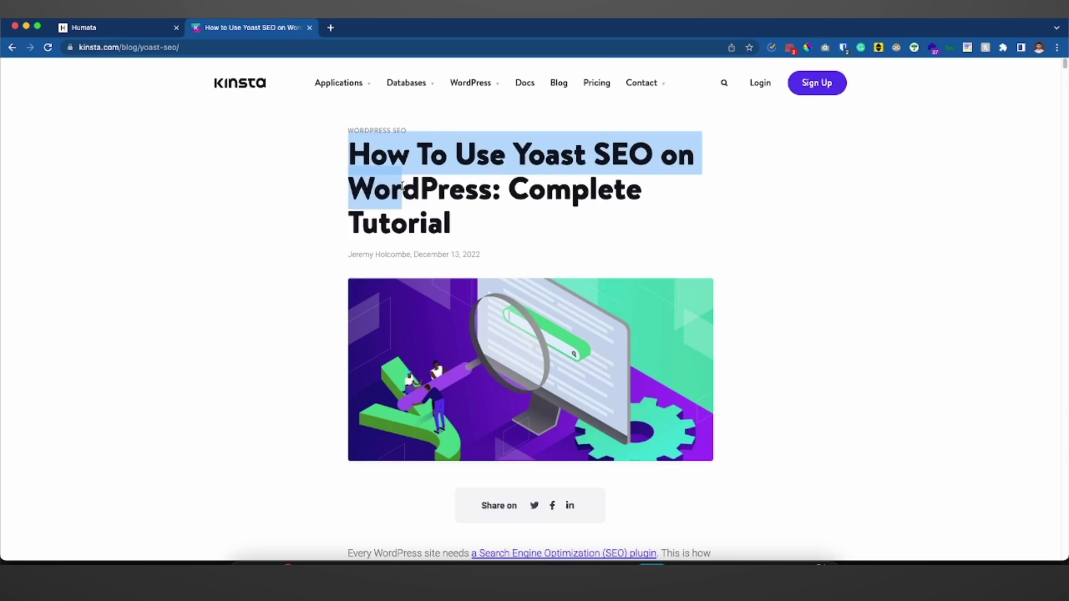
pyautogui.scroll(-10, 583, 216)
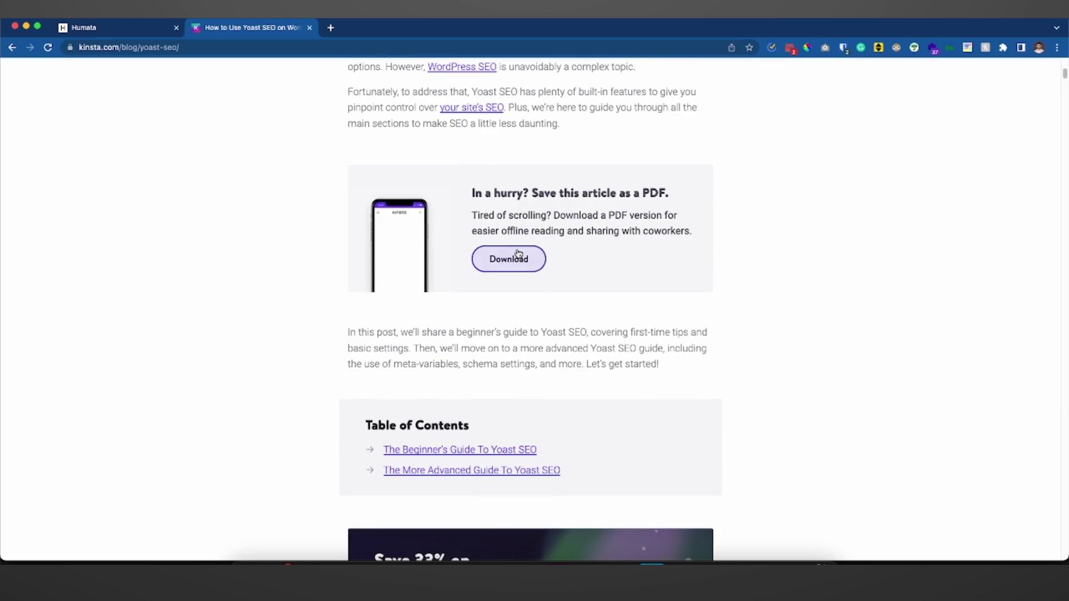
pyautogui.scroll(-20, 518, 253)
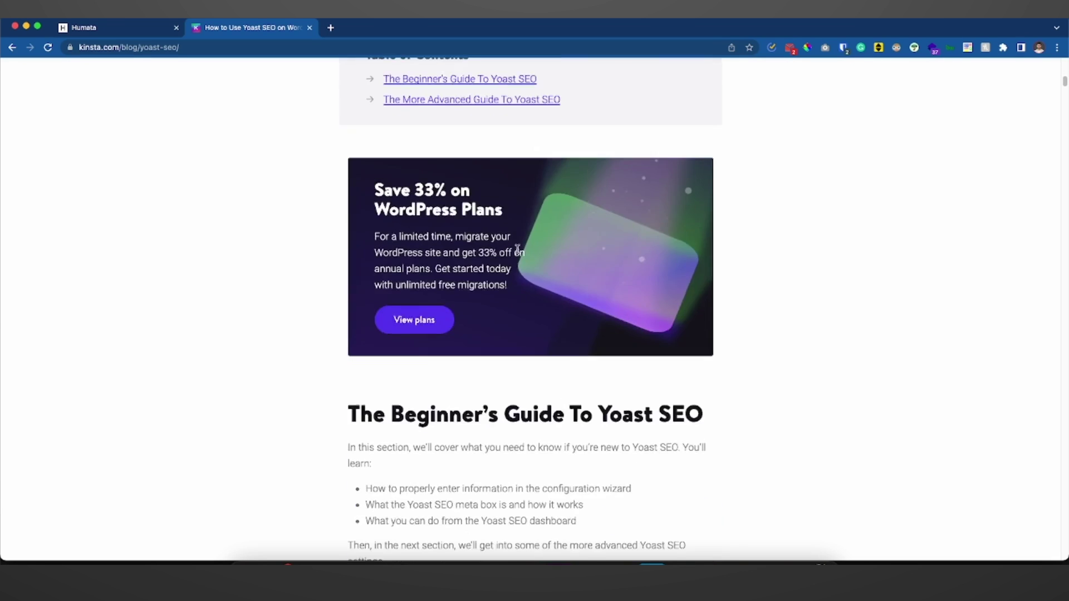
pyautogui.scroll(-20, 517, 253)
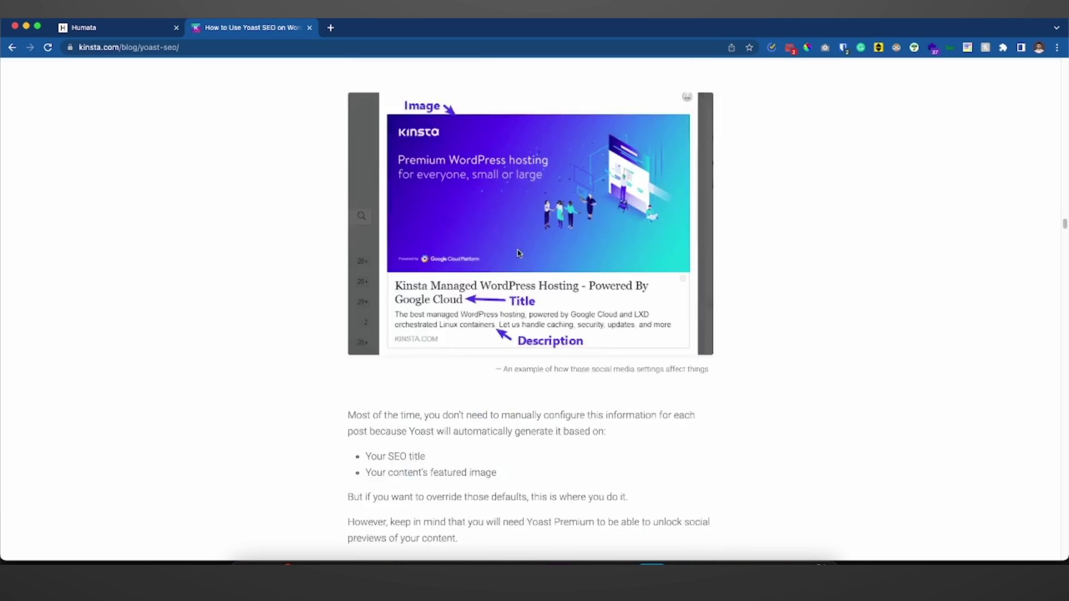
pyautogui.scroll(-20, 518, 254)
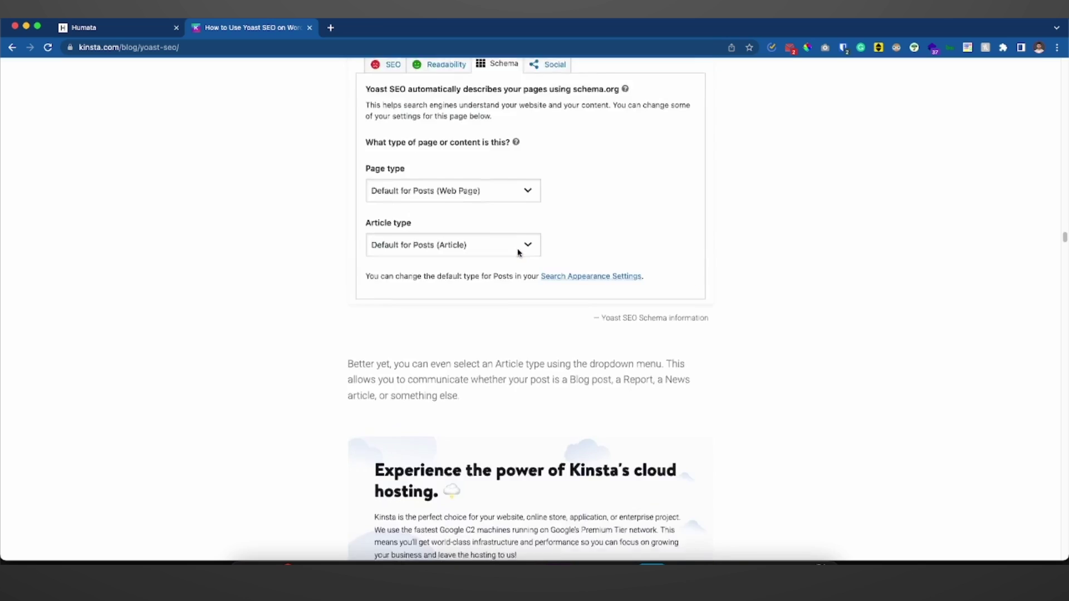
pyautogui.scroll(-20, 517, 254)
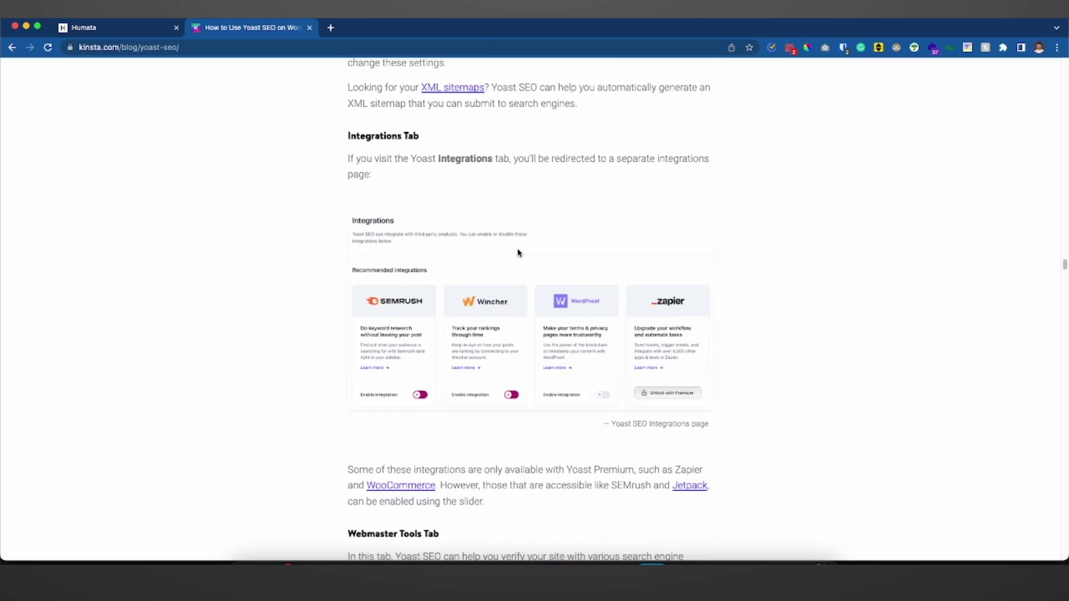
pyautogui.scroll(-20, 518, 254)
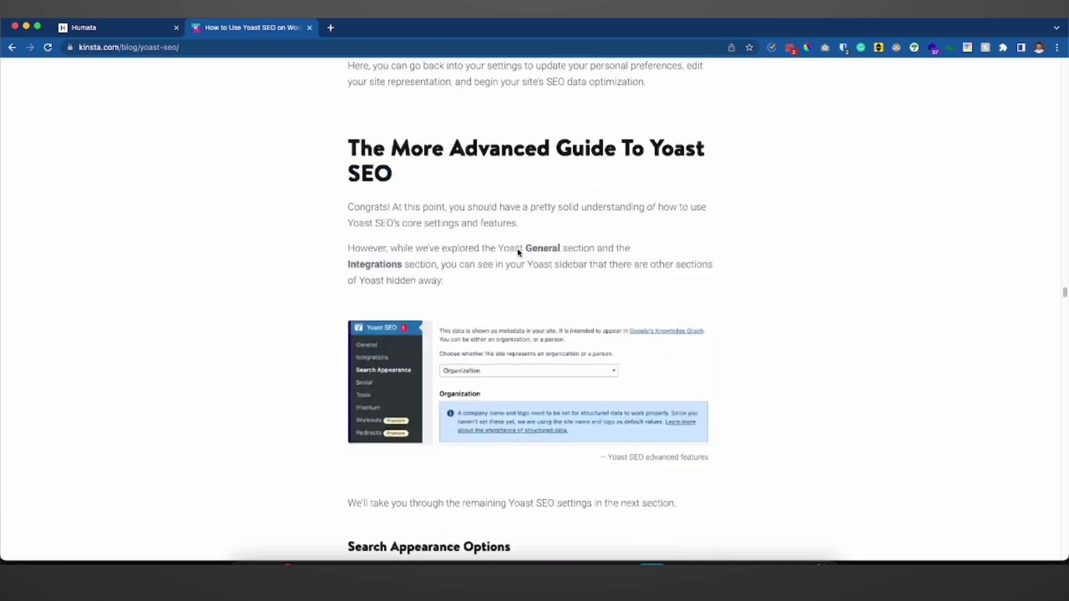
pyautogui.scroll(-20, 517, 254)
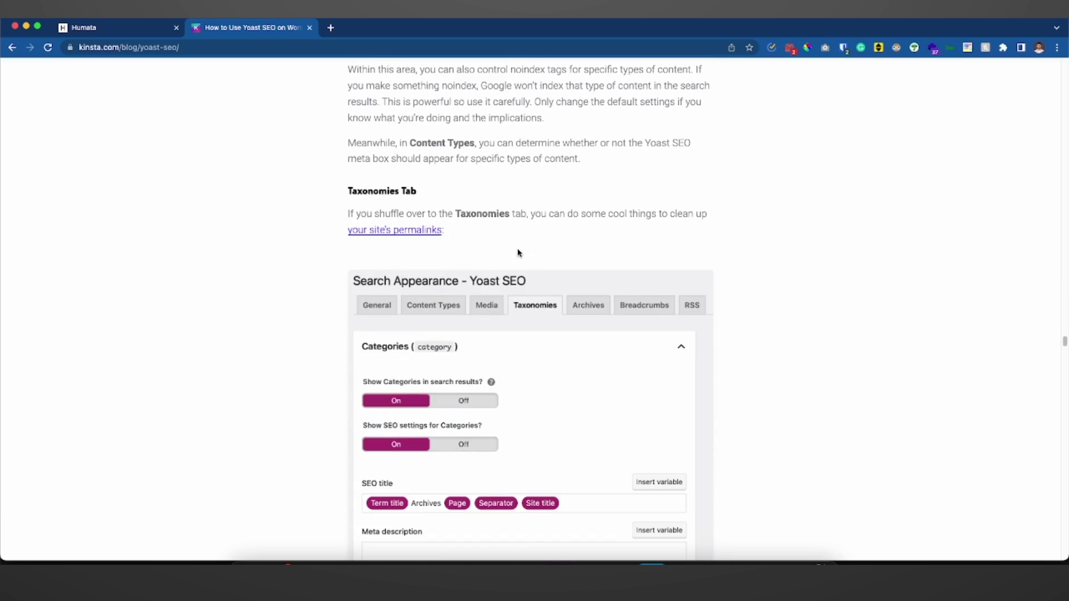
pyautogui.scroll(-5, 519, 250)
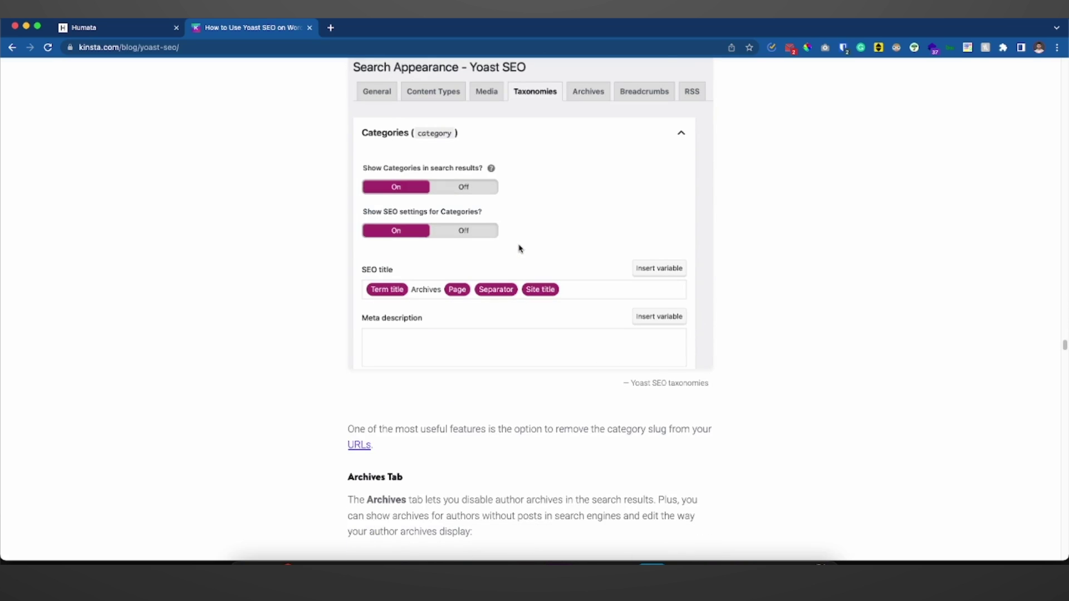
pyautogui.scroll(-20, 519, 248)
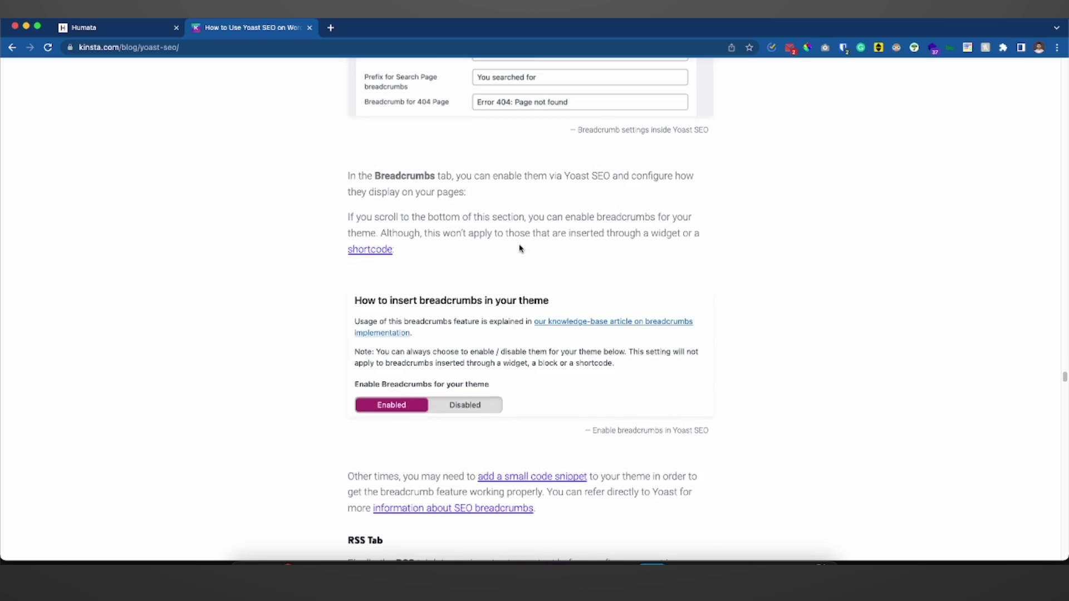
pyautogui.scroll(-20, 518, 248)
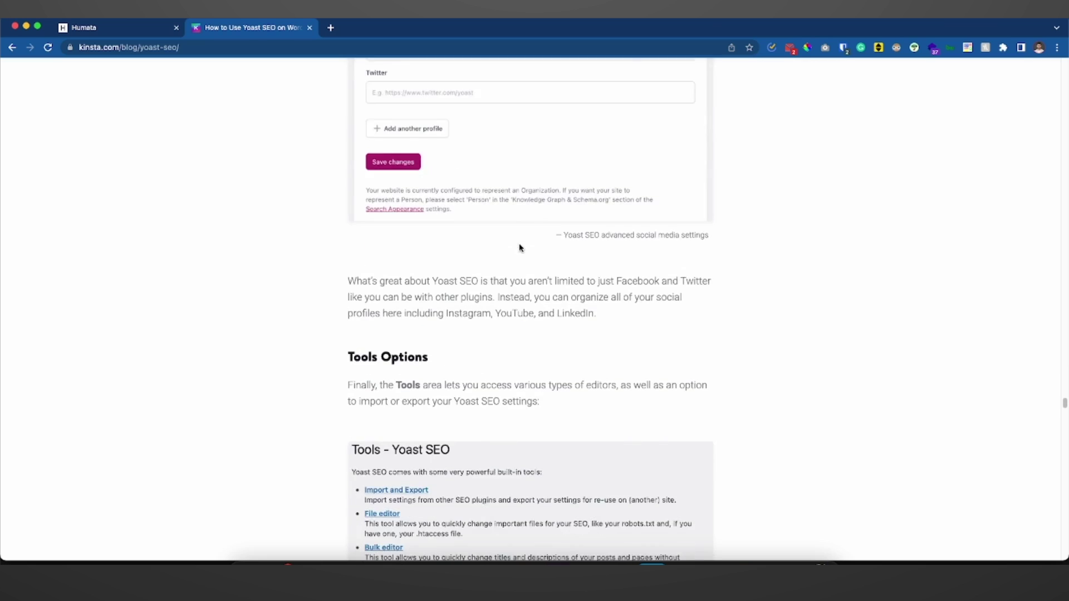
pyautogui.scroll(-20, 521, 248)
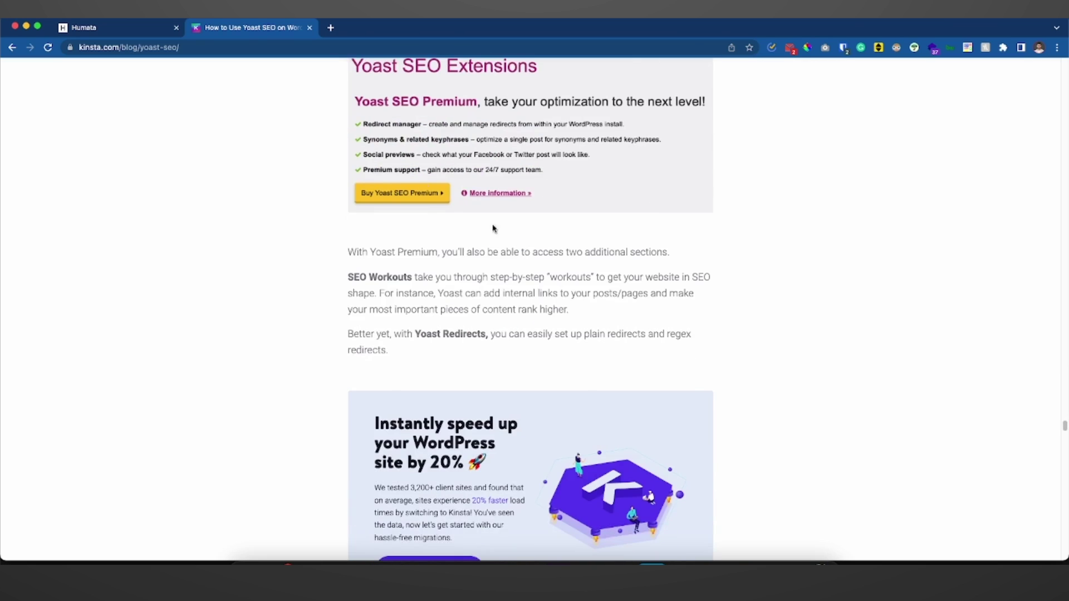
# Step: From the file list, open a chat on the Yoast SEO PDF and ask 'What is SEO?'
pyautogui.click(133, 31)
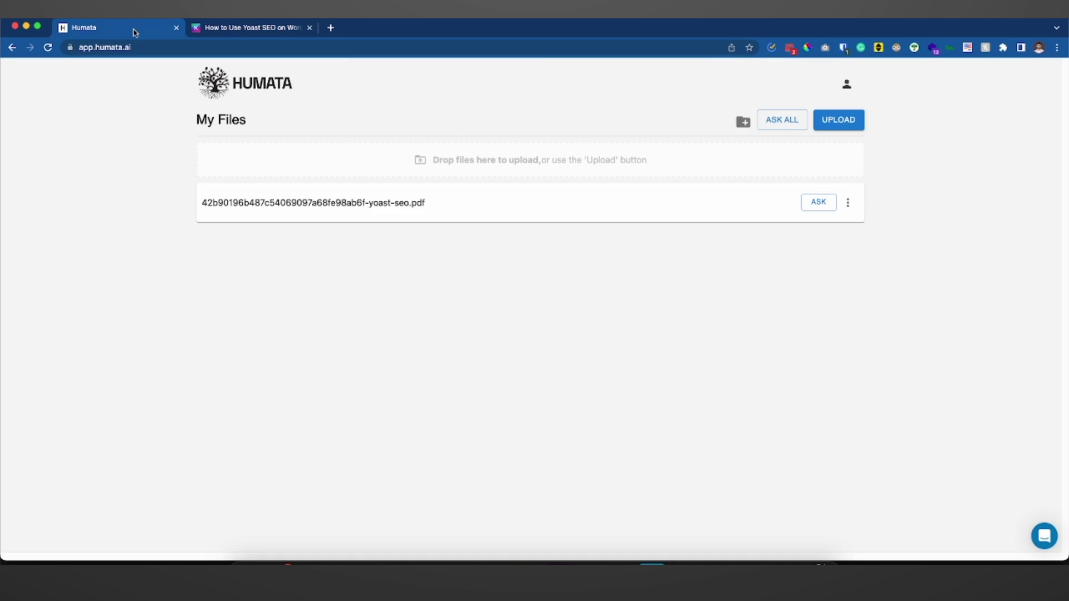
pyautogui.click(803, 208)
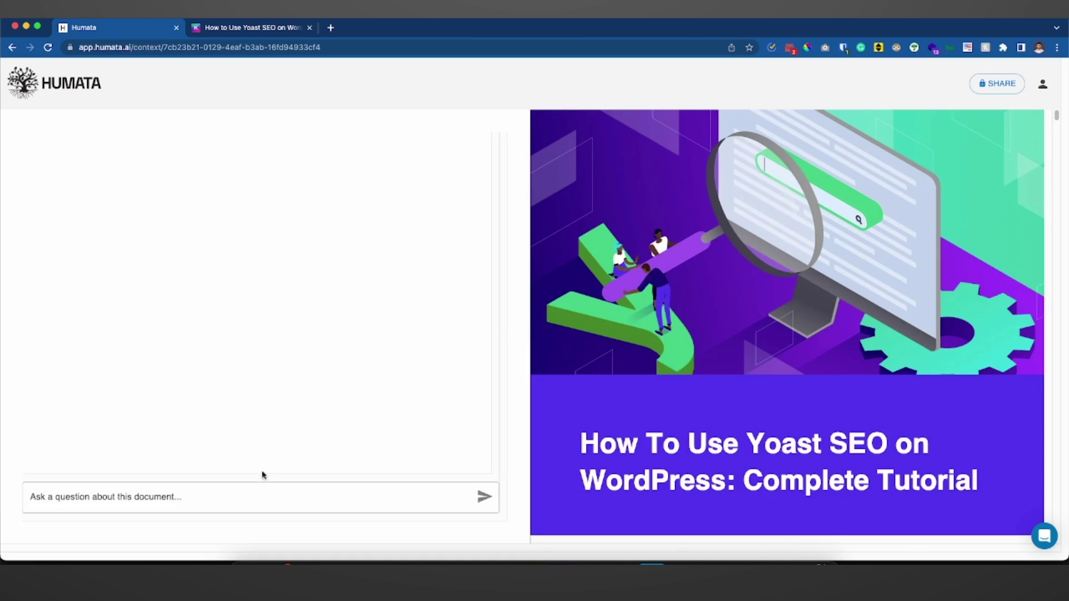
pyautogui.click(254, 488)
pyautogui.write('What ')
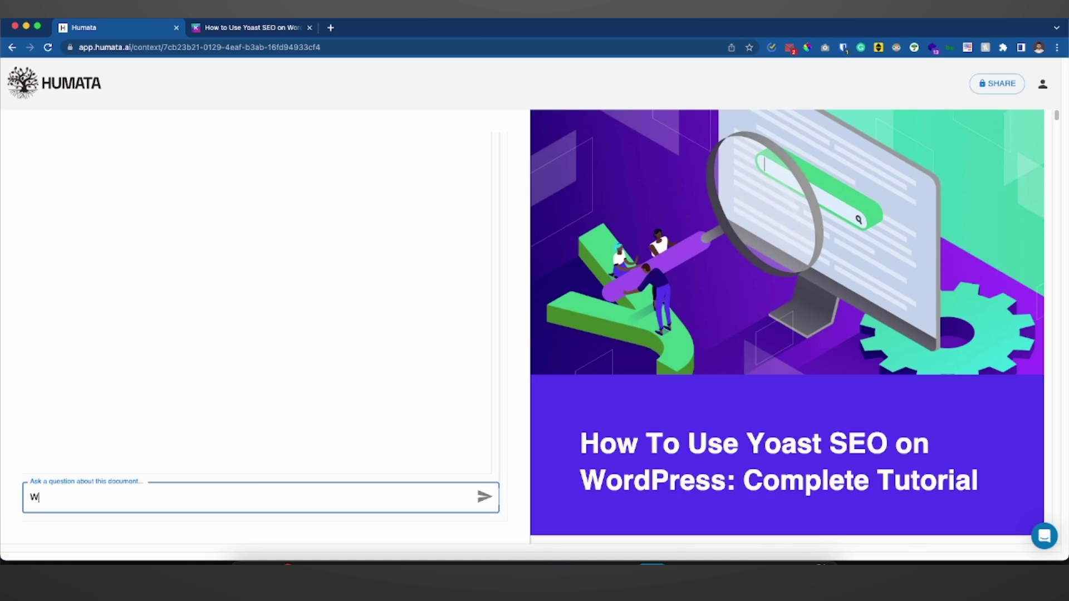
pyautogui.write('is SEO?')
pyautogui.press('Return')
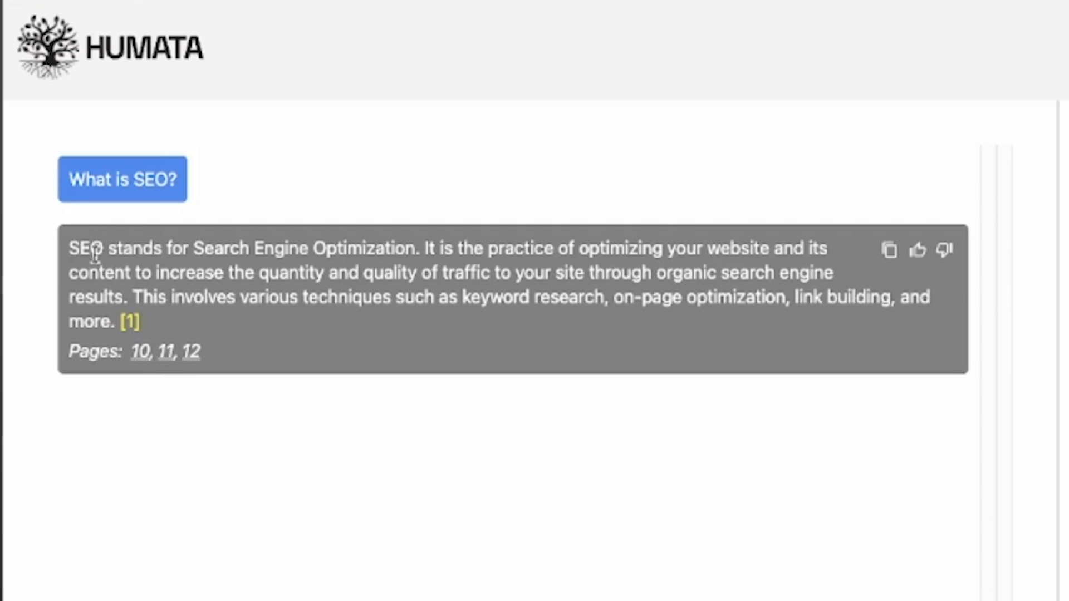
# Step: Highlight the answer's SEO definition and show its cited passage in the PDF
pyautogui.moveTo(194, 248); pyautogui.dragTo(417, 248)
pyautogui.moveTo(488, 248); pyautogui.dragTo(133, 294)
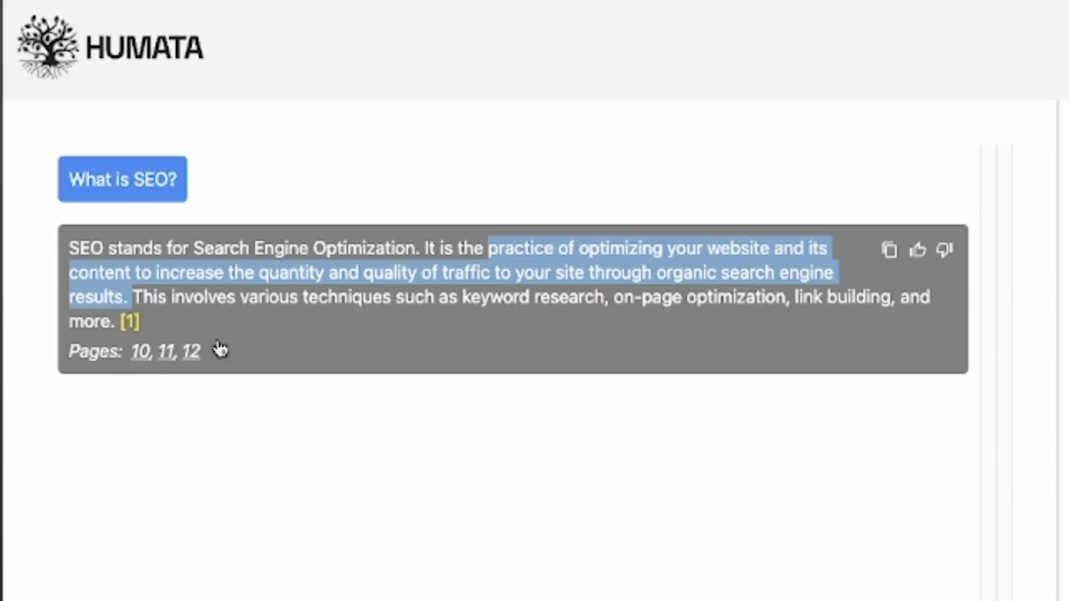
pyautogui.click(362, 299)
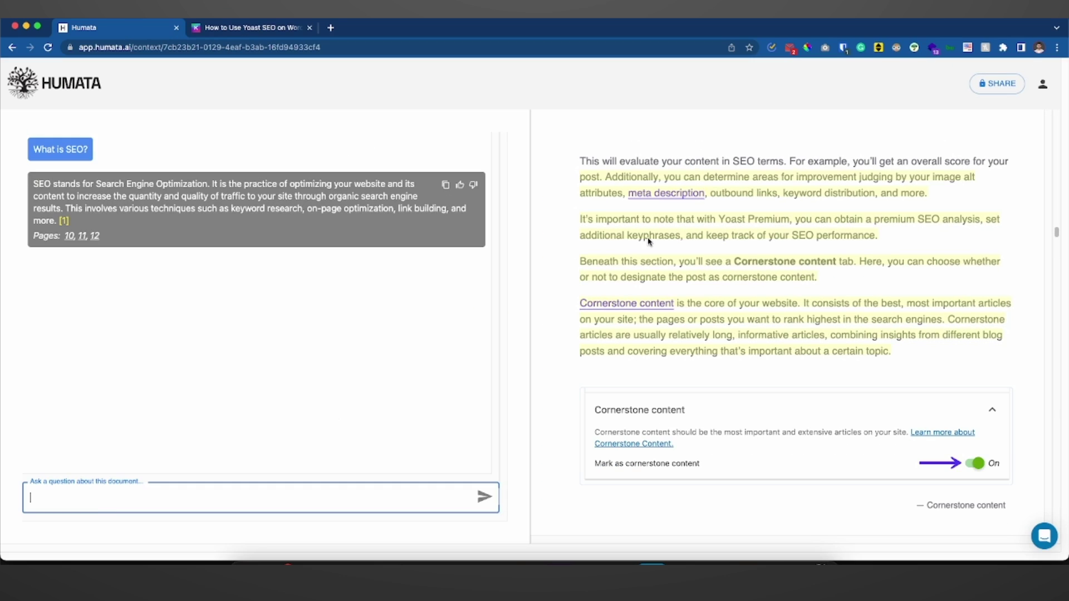
# Step: Ask the PDF 'What is cornerstone content?'
pyautogui.scroll(4, 647, 241)
pyautogui.scroll(-10, 648, 241)
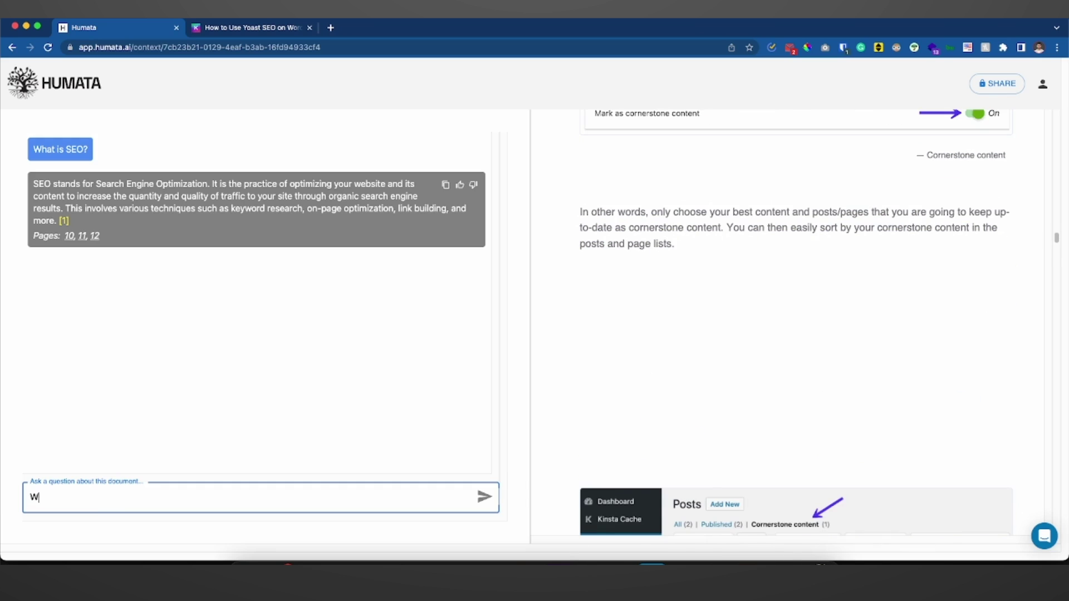
pyautogui.write('What is cornerstone content?')
pyautogui.press('Return')
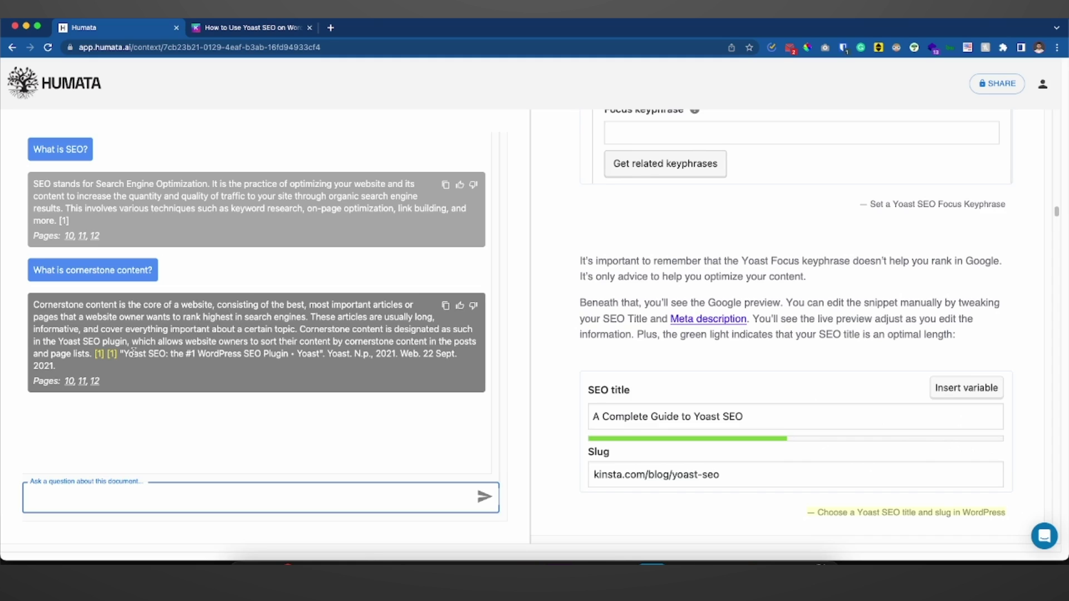
# Step: Jump to the cited cornerstone content passage on page 12 and read through it
pyautogui.click(97, 384)
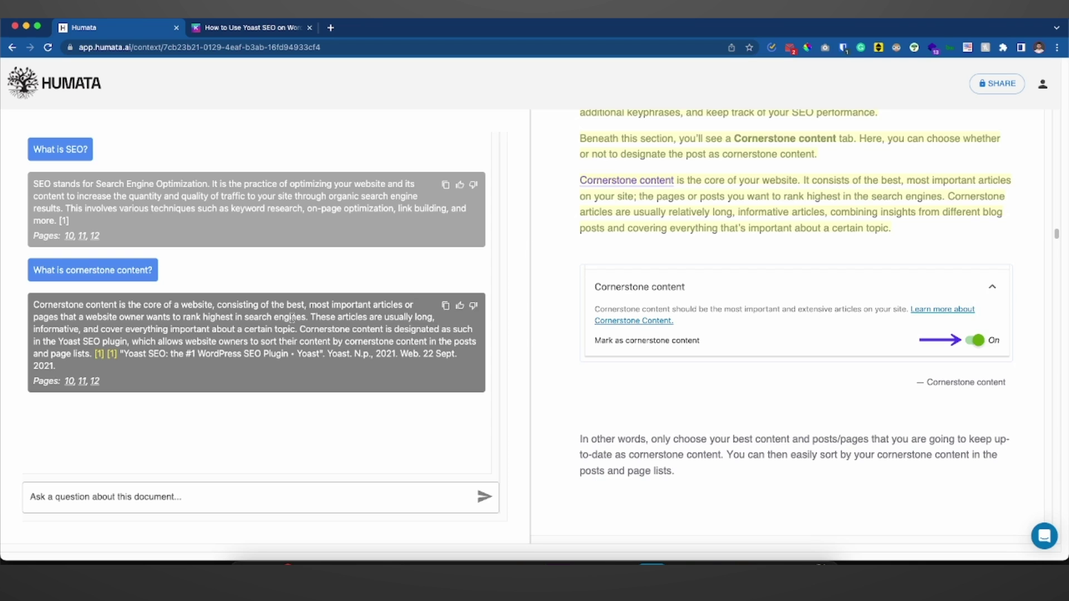
pyautogui.scroll(-5, 644, 324)
pyautogui.scroll(-15, 644, 324)
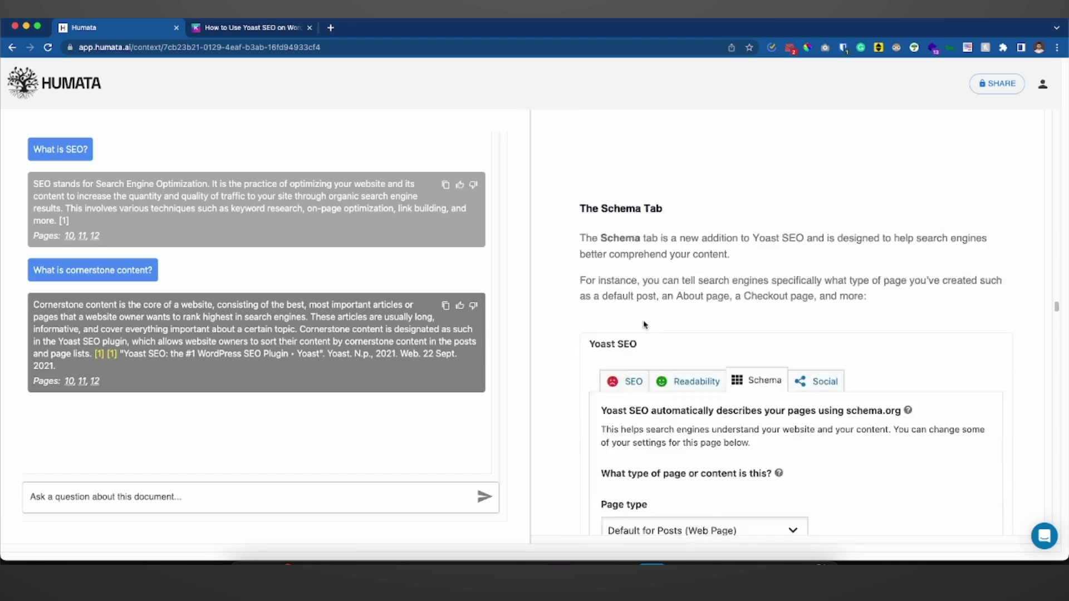
# Step: Ask the PDF 'Can I configure breadcrumbs'
pyautogui.click(127, 499)
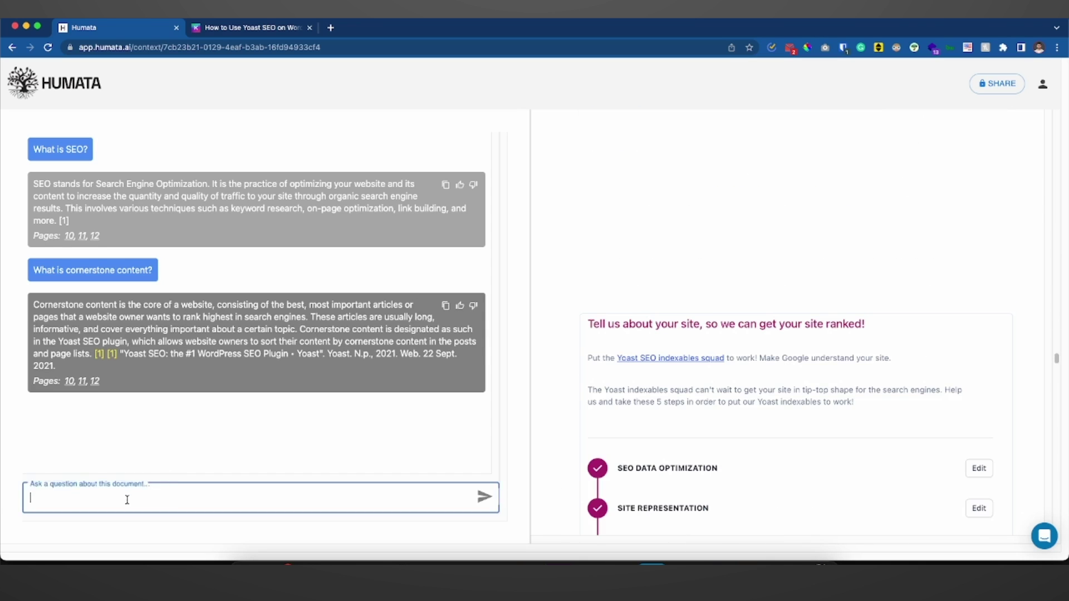
pyautogui.write('Can I configure bre')
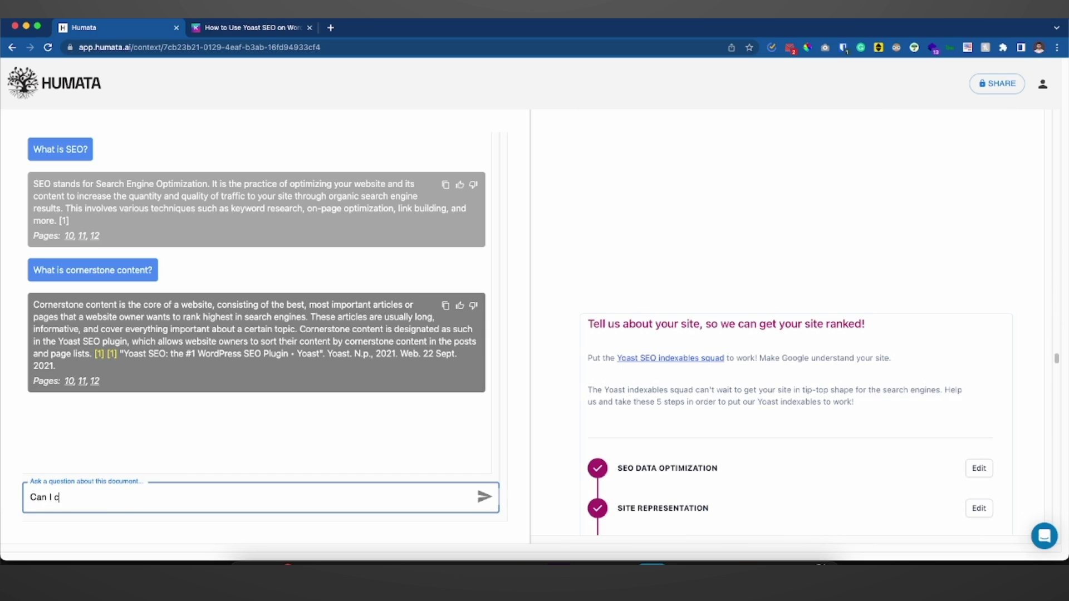
pyautogui.write('adcrumbs?')
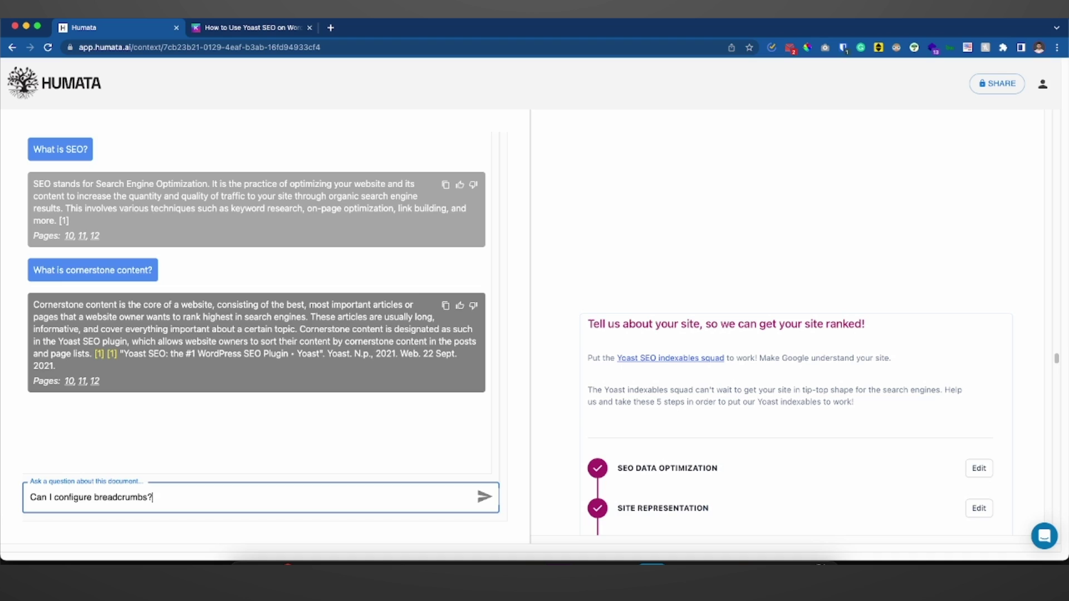
pyautogui.press('Return')
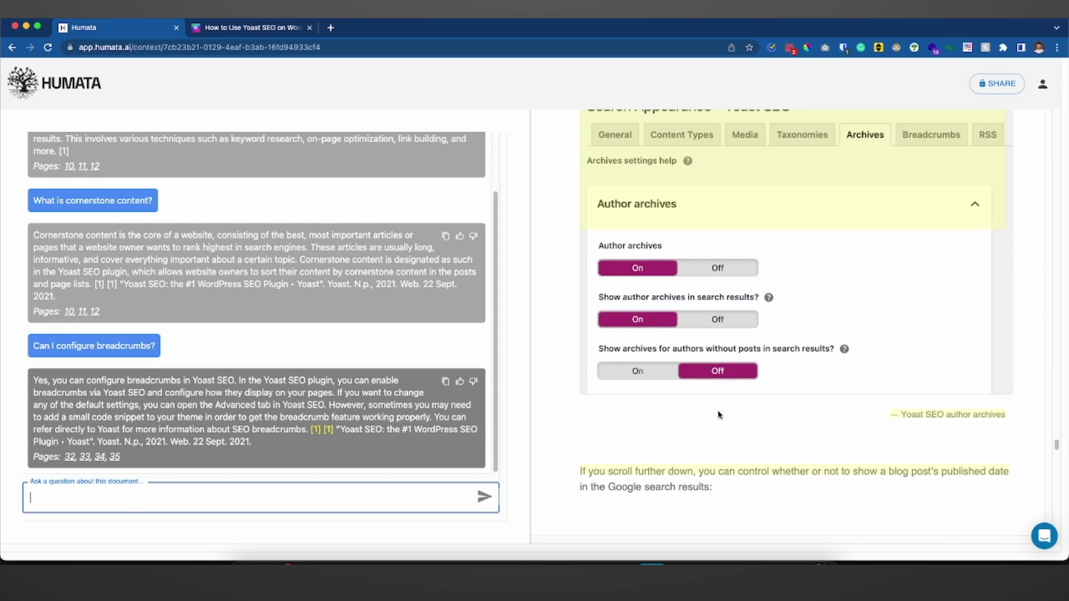
# Step: Scroll the PDF pane to the Breadcrumbs settings screenshot cited on pages 32–35
pyautogui.scroll(5, 719, 416)
pyautogui.scroll(-10, 746, 395)
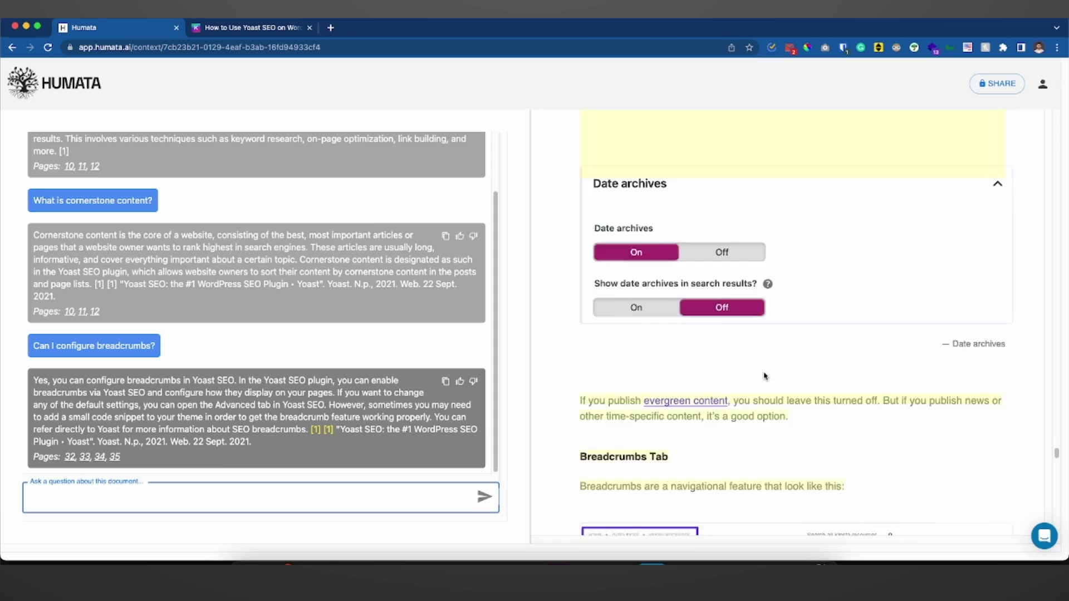
pyautogui.scroll(4, 762, 379)
pyautogui.scroll(2, 764, 376)
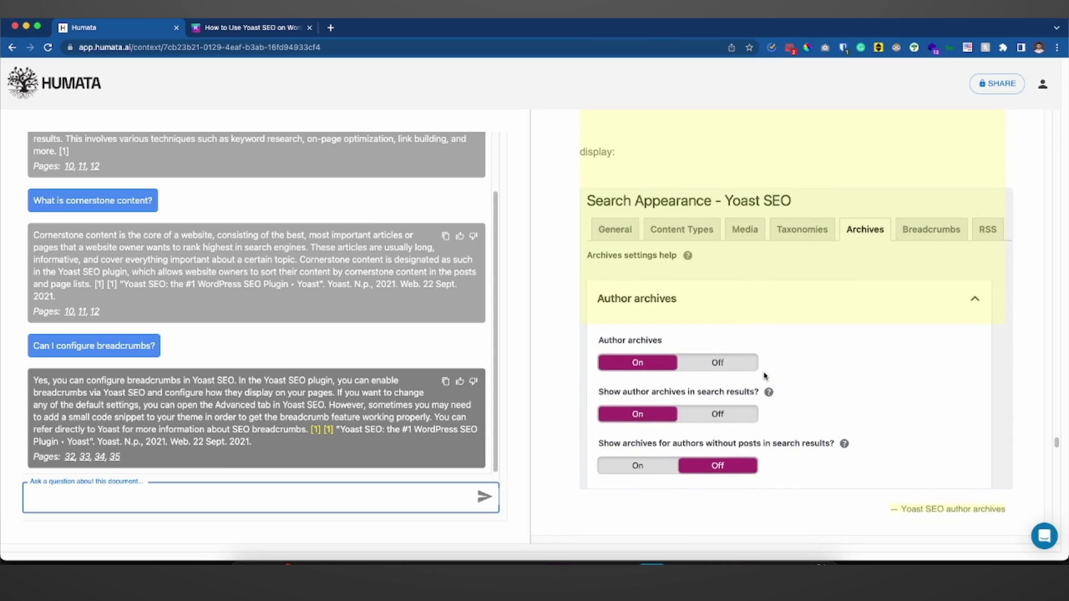
pyautogui.scroll(8, 765, 377)
pyautogui.scroll(-4, 764, 376)
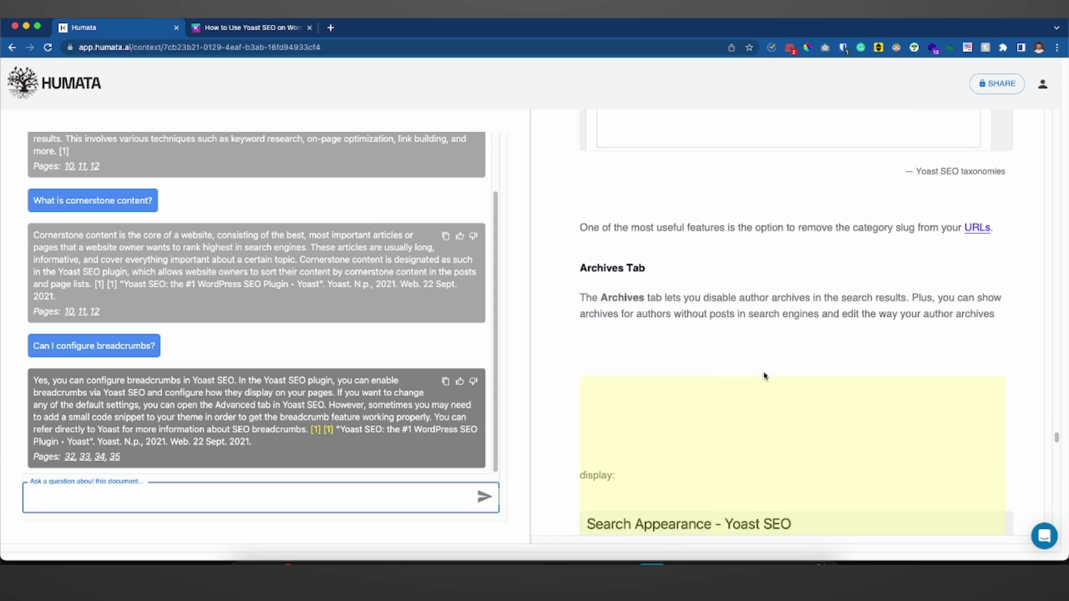
pyautogui.scroll(-12, 764, 376)
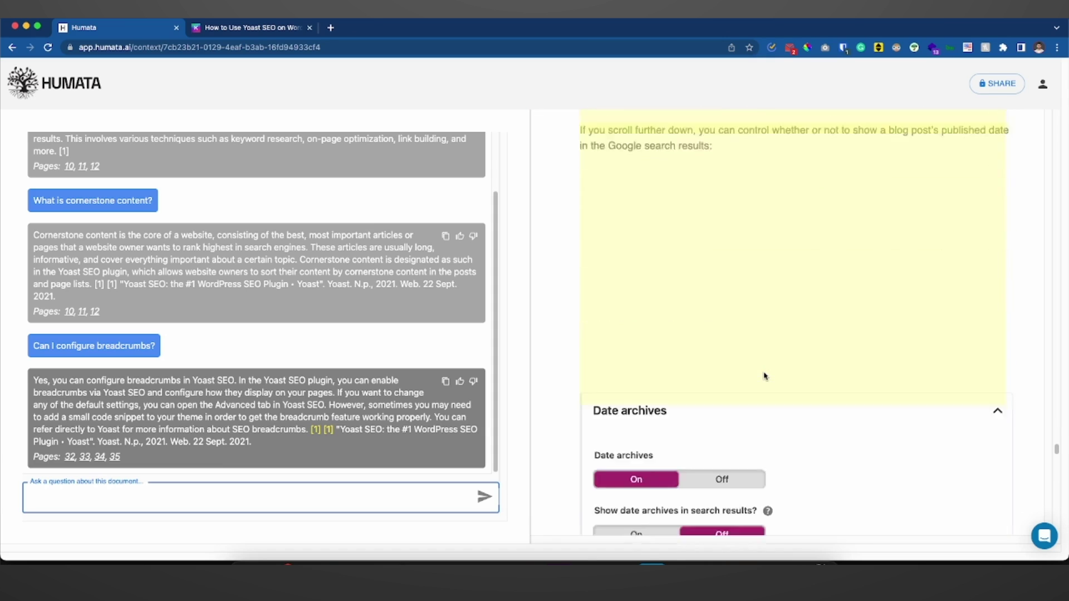
pyautogui.scroll(-8, 764, 376)
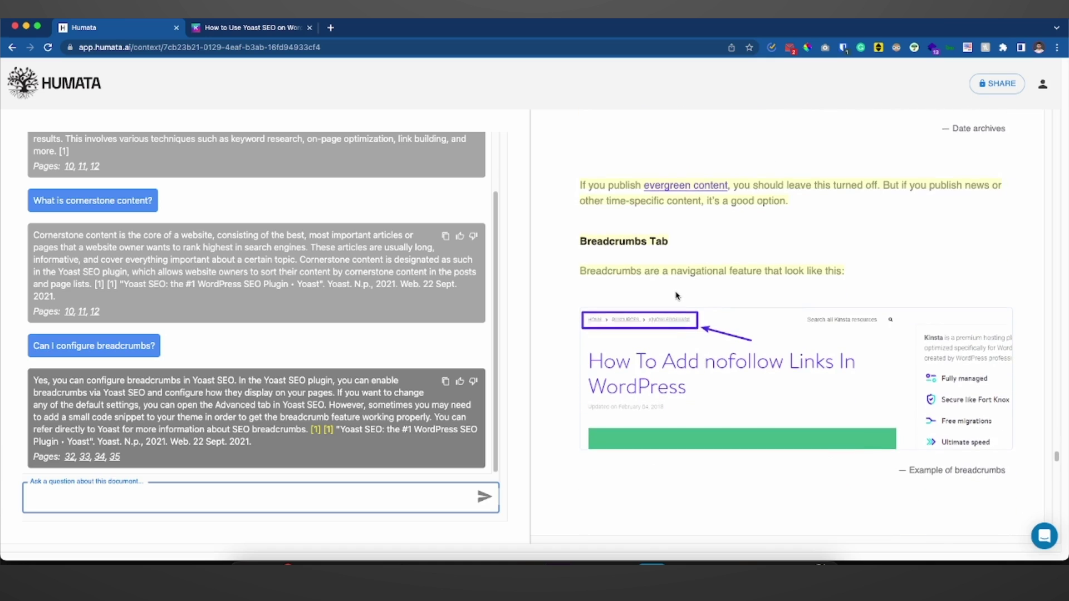
pyautogui.scroll(-3, 676, 295)
pyautogui.scroll(-11, 676, 295)
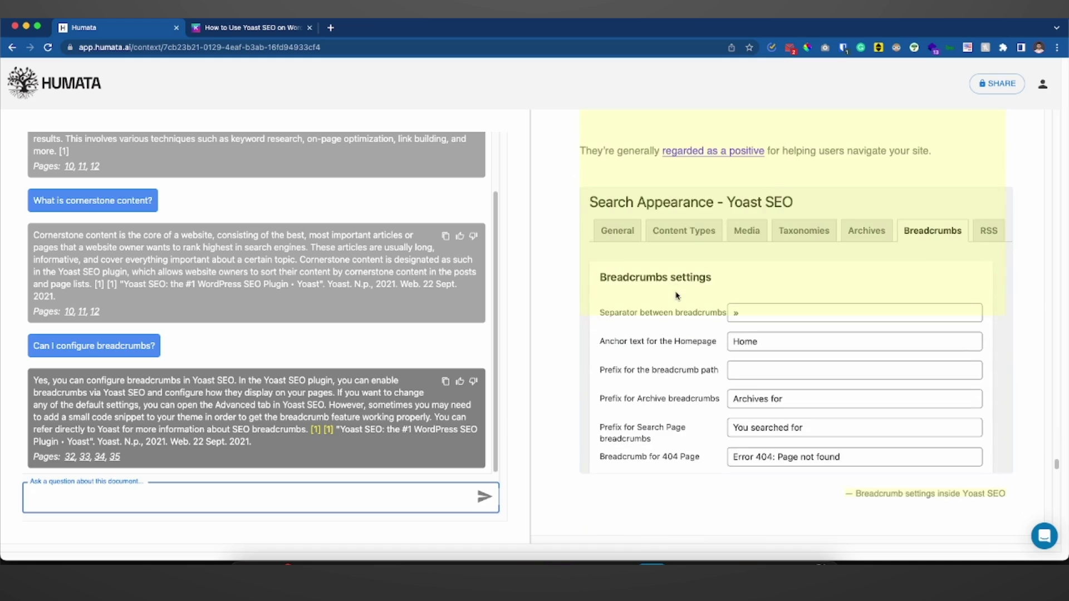
pyautogui.scroll(-3, 676, 295)
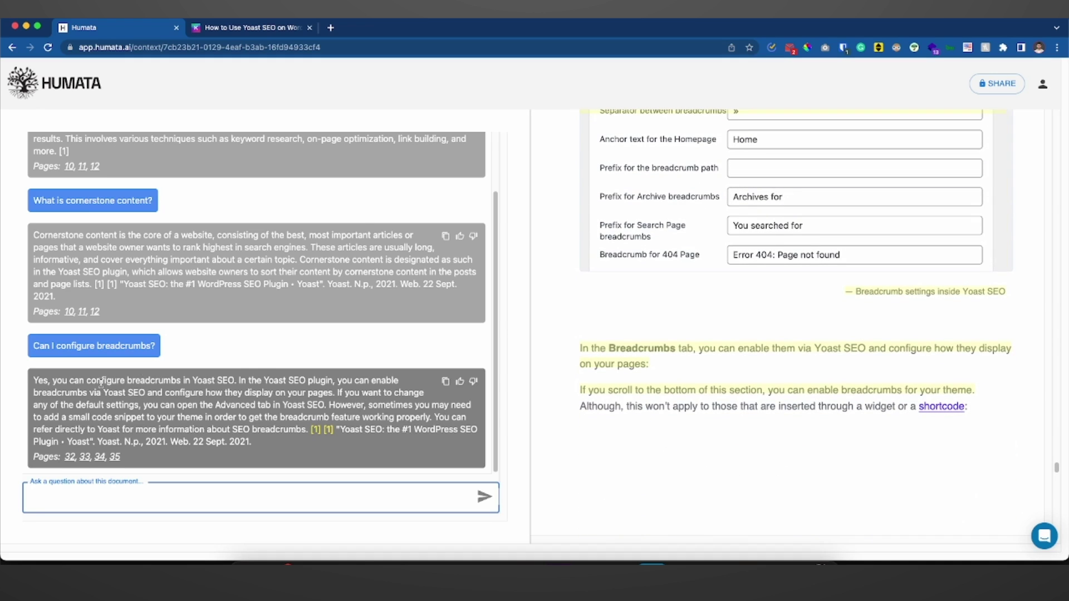
# Step: Ask 'What can I get with the premium version of the Yoast SEO plugin?'
pyautogui.click(267, 488)
pyautogui.write('What can I get with the prem')
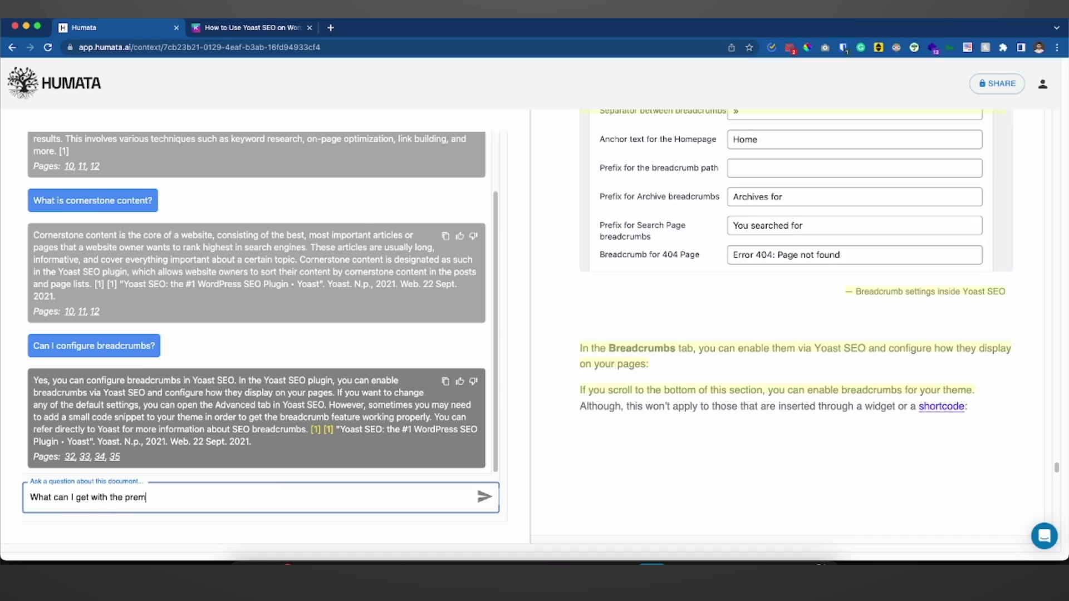
pyautogui.write('ium version of the Yoast SEO plugin?')
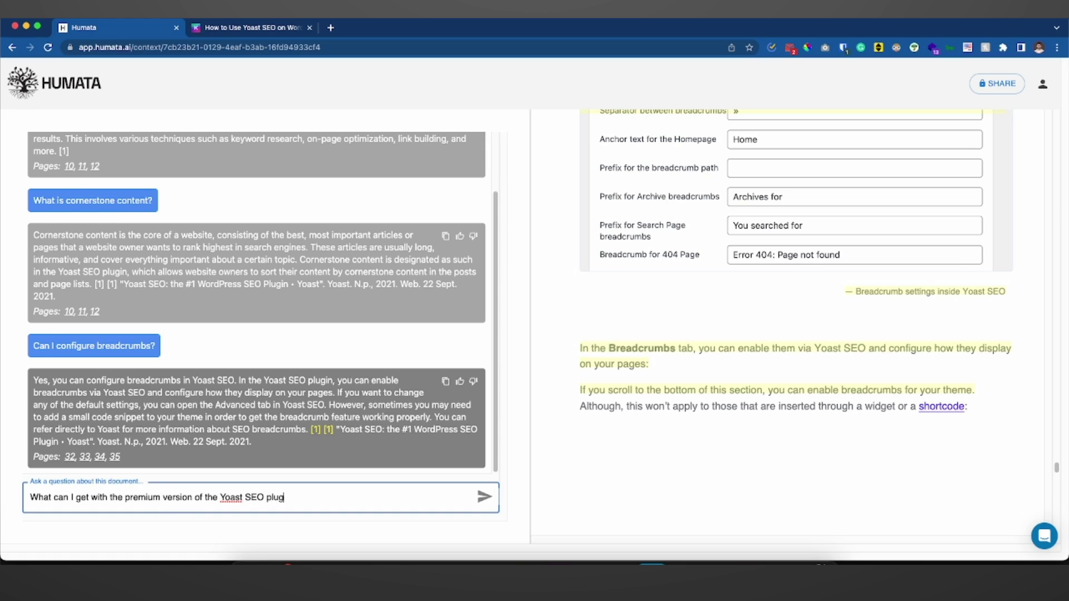
pyautogui.press('Return')
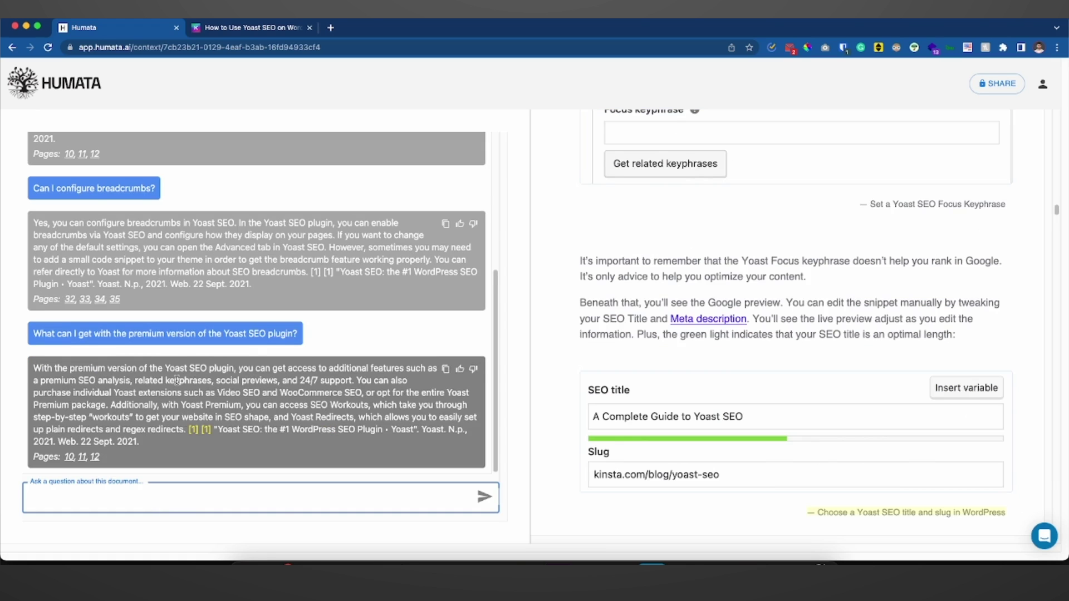
# Step: Select part of the premium-version answer text, then clear the selection
pyautogui.click(54, 382)
pyautogui.moveTo(53, 382); pyautogui.dragTo(199, 381)
pyautogui.click(200, 379)
pyautogui.click(261, 378)
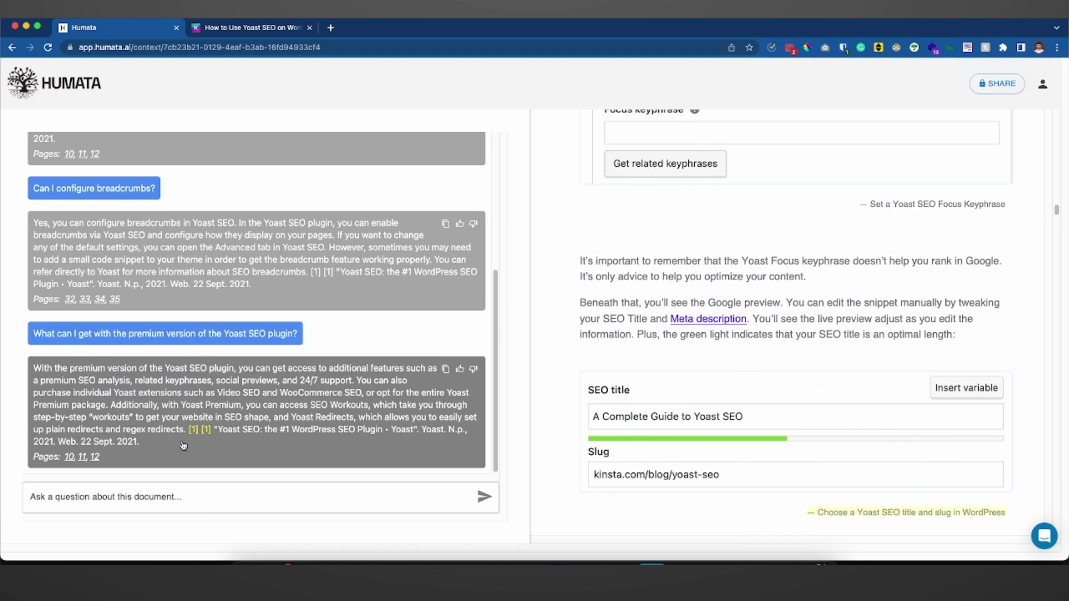
# Step: Scroll the PDF pane down to Section 3: Social Profiles
pyautogui.scroll(-12, 587, 367)
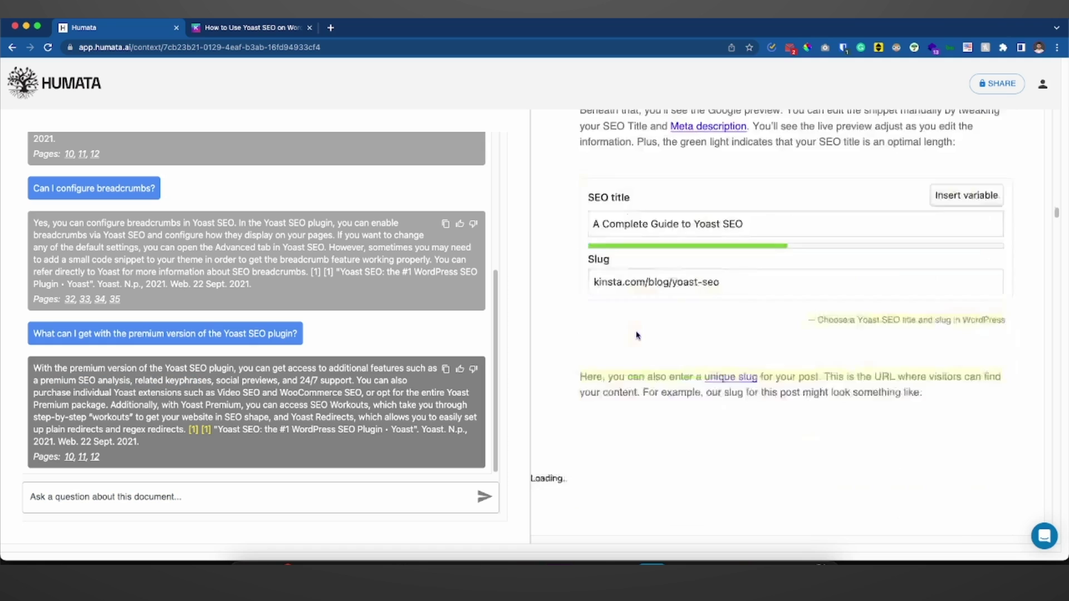
pyautogui.scroll(-15, 638, 335)
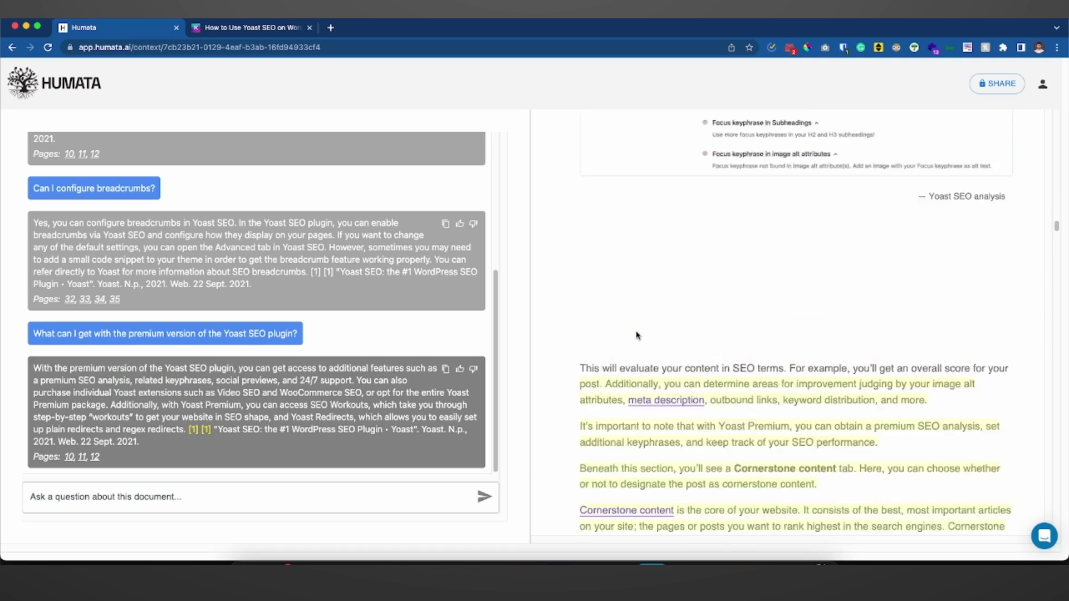
pyautogui.scroll(-20, 638, 335)
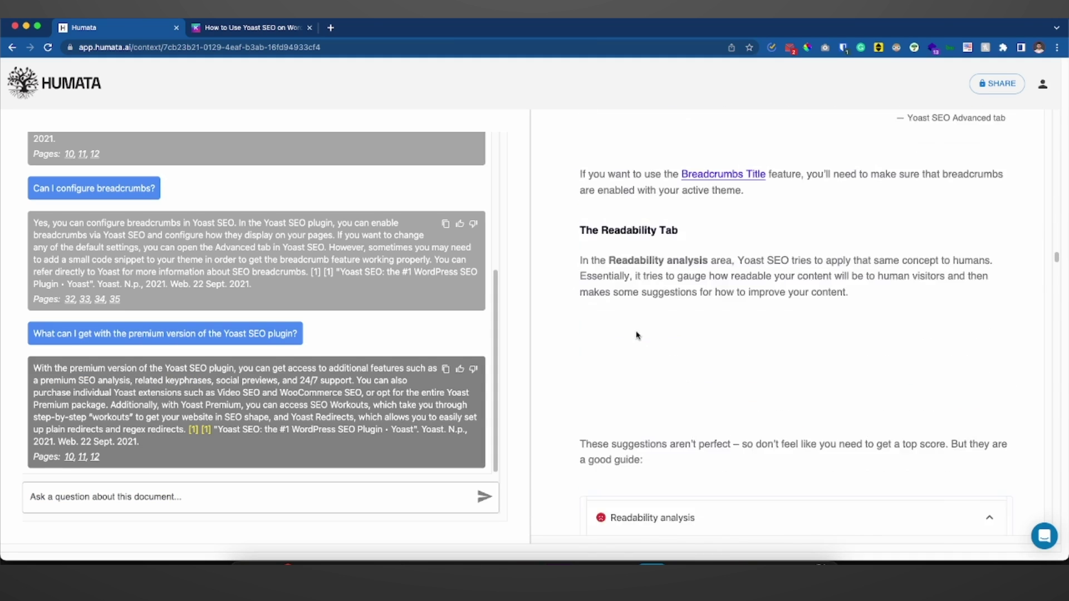
pyautogui.moveTo(1056, 283); pyautogui.dragTo(1044, 146)
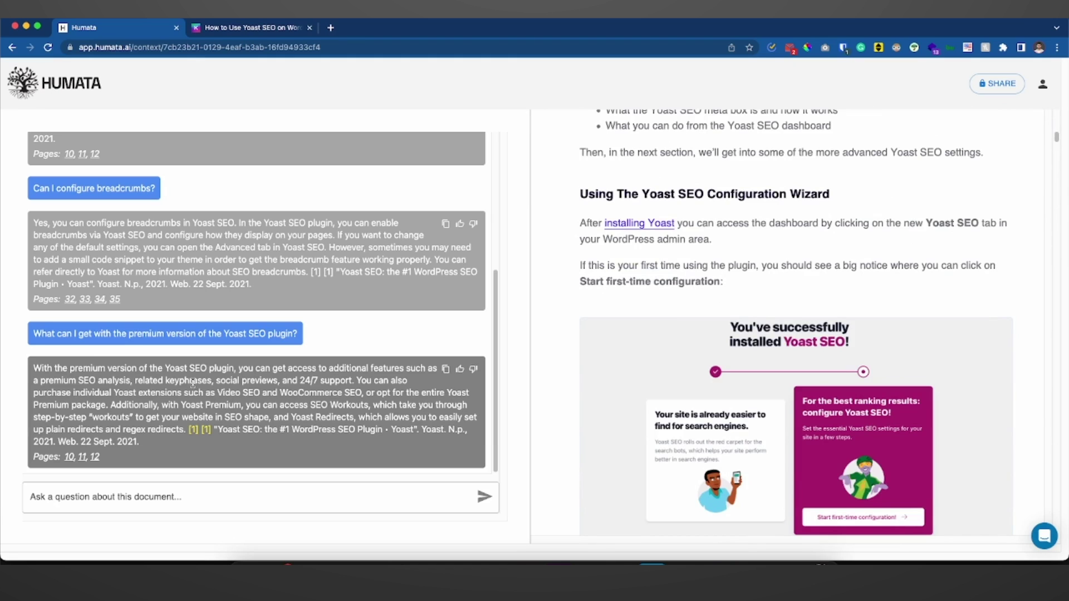
pyautogui.scroll(4, 193, 383)
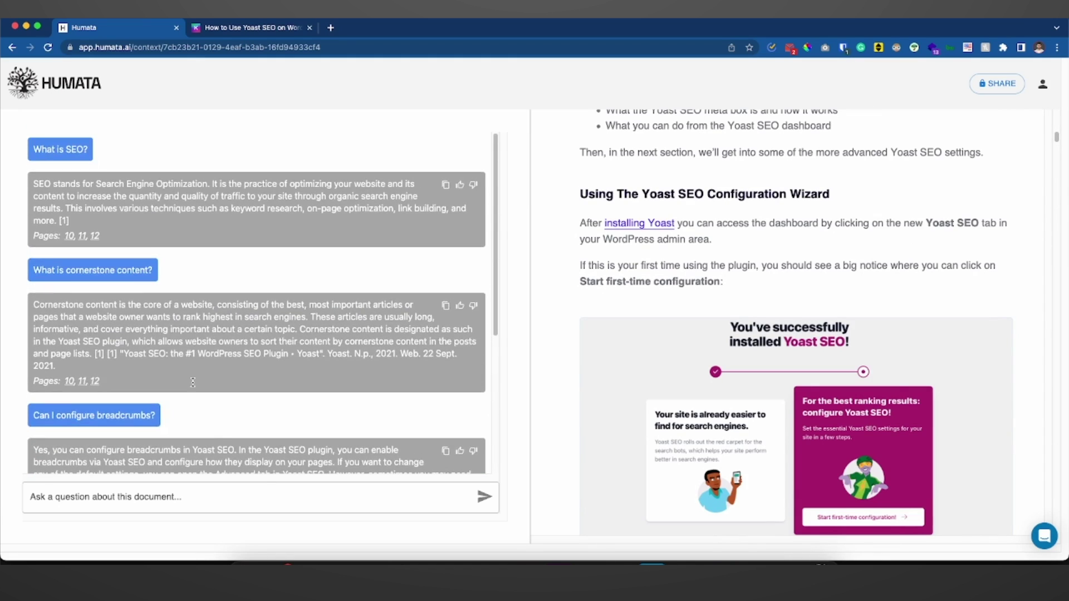
pyautogui.scroll(-4, 194, 385)
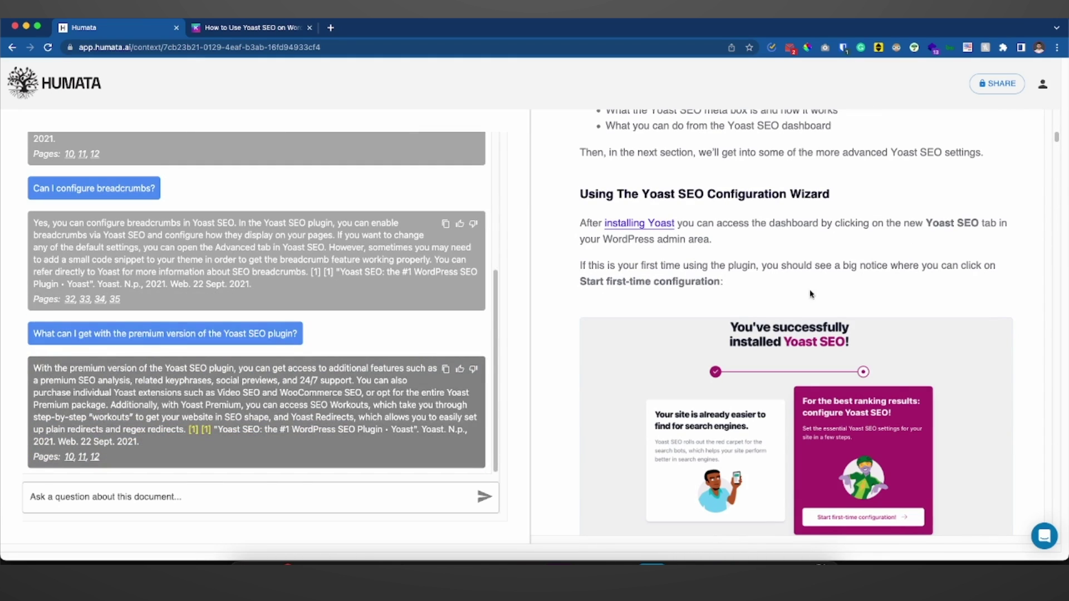
pyautogui.scroll(-12, 810, 293)
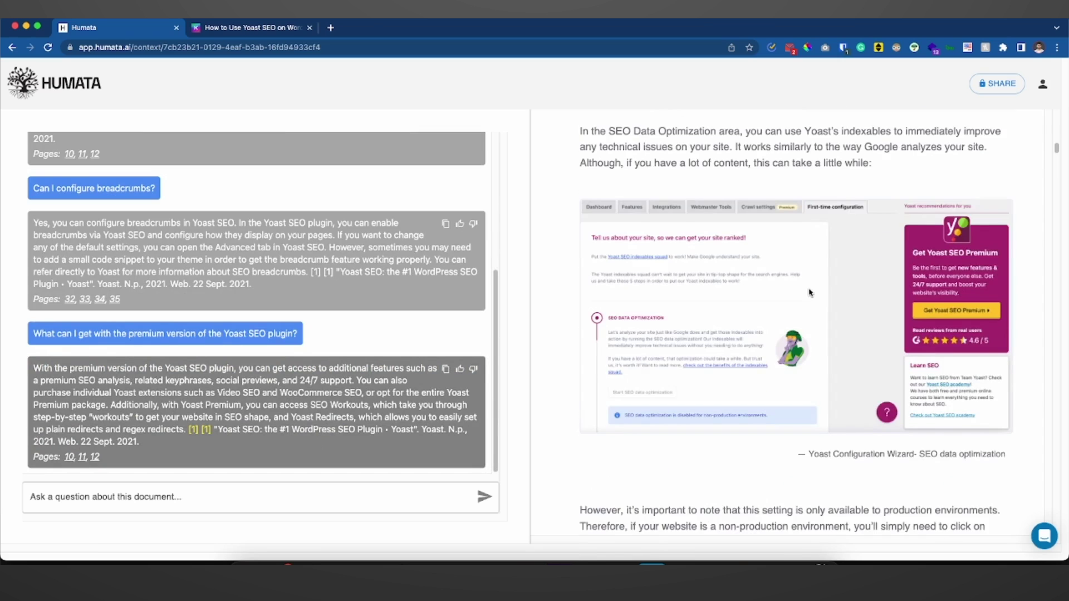
pyautogui.scroll(-7, 810, 293)
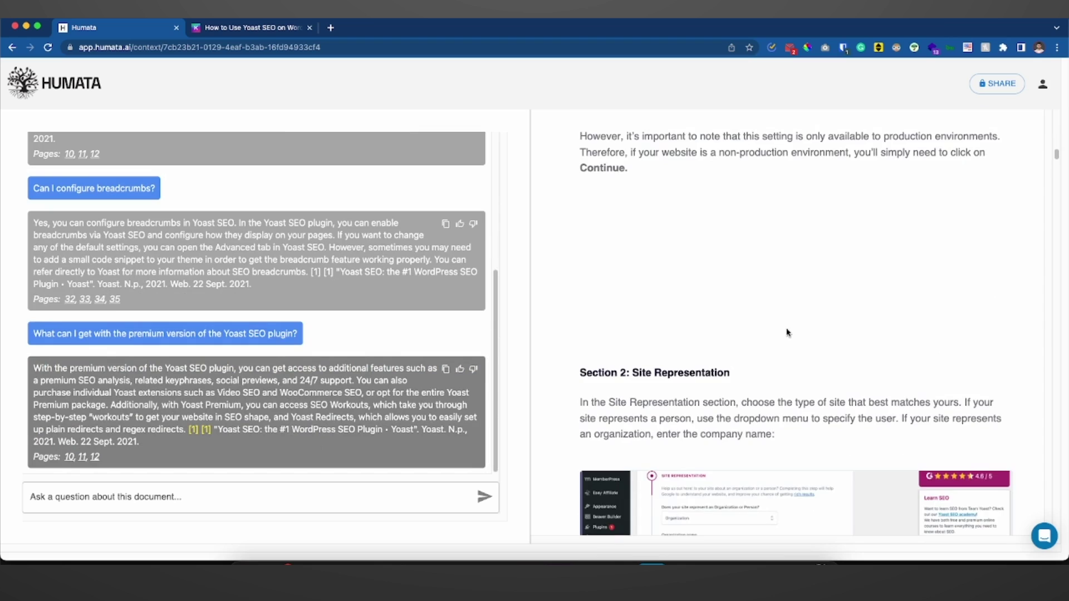
pyautogui.scroll(-4, 786, 332)
pyautogui.scroll(-7, 787, 333)
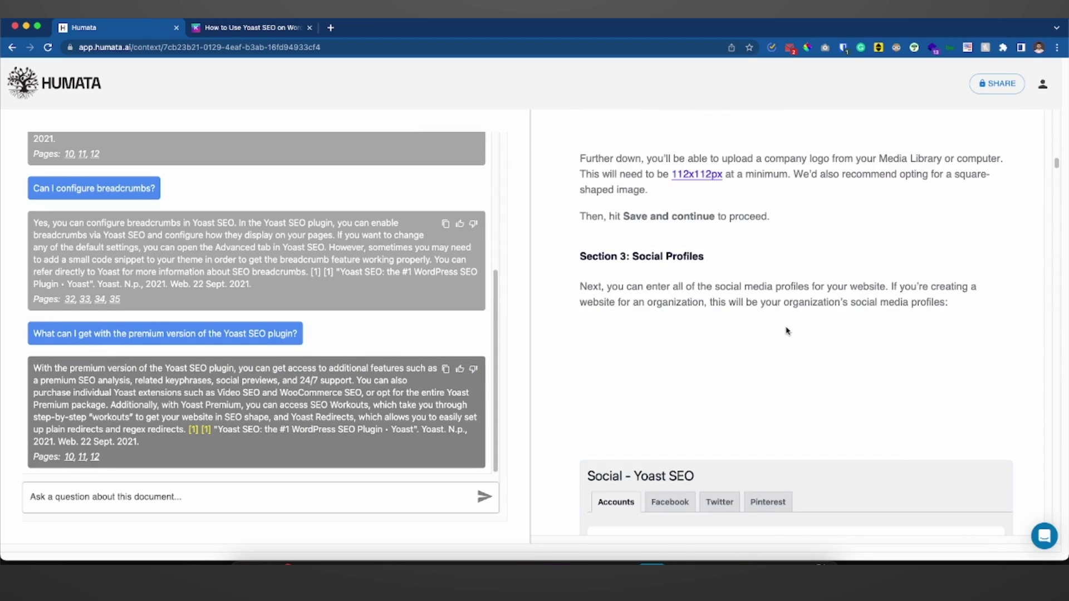
# Step: Go back to Humata's My Files list, then switch to the Kinsta Yoast SEO tab
pyautogui.click(71, 83)
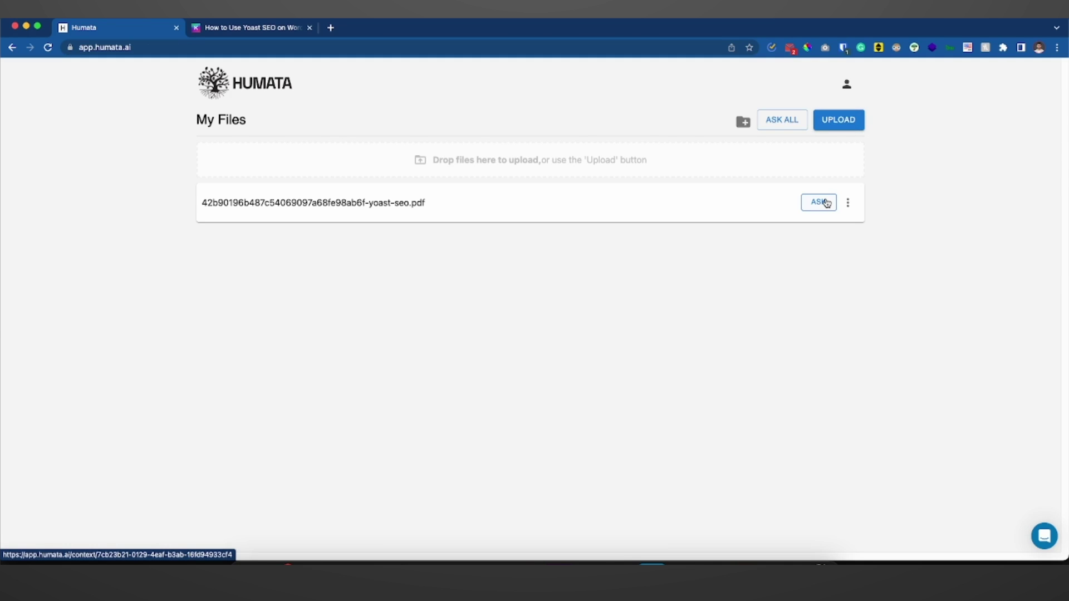
pyautogui.hotkey('ctrl', 'Tab')
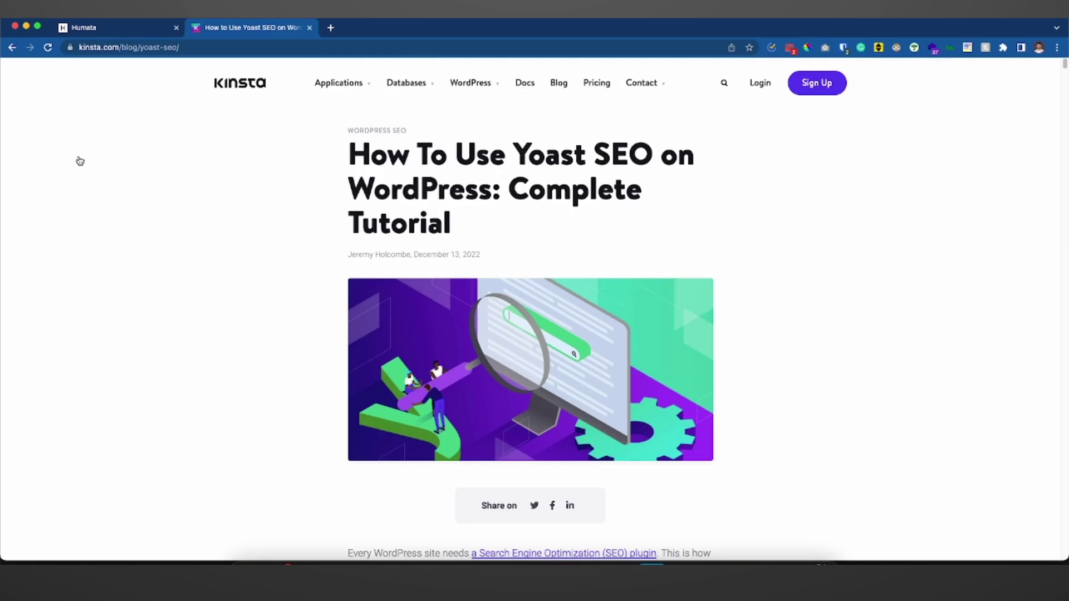
# Step: Run the Wisdolia extension on the Kinsta article to generate 30 flashcards
pyautogui.click(914, 48)
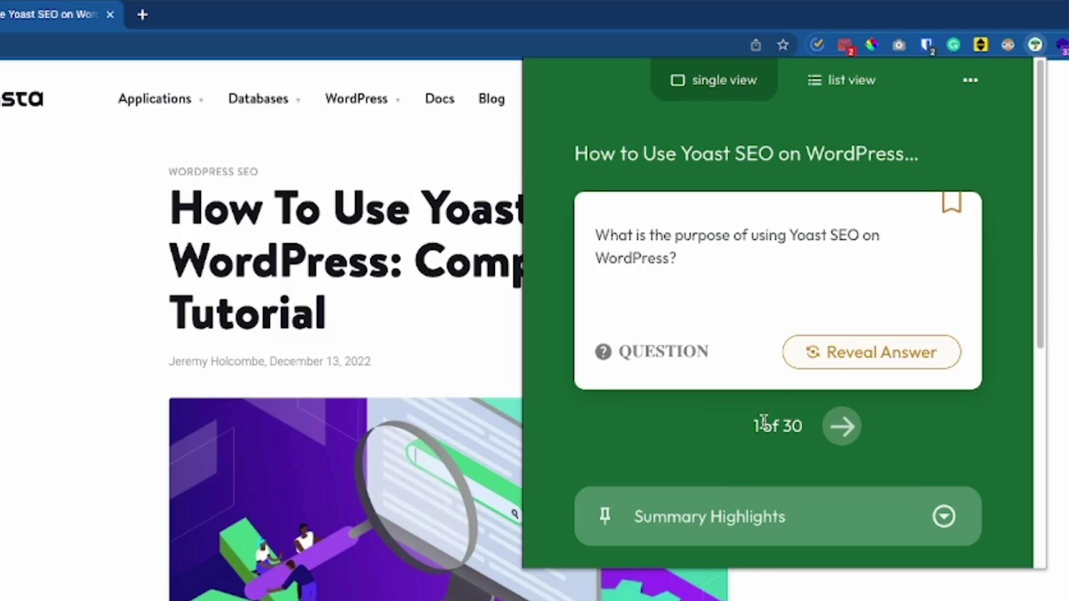
# Step: Reveal card 1's answer, 'To improve the search engine rankings of your pages', and bookmark it
pyautogui.moveTo(755, 425); pyautogui.dragTo(798, 426)
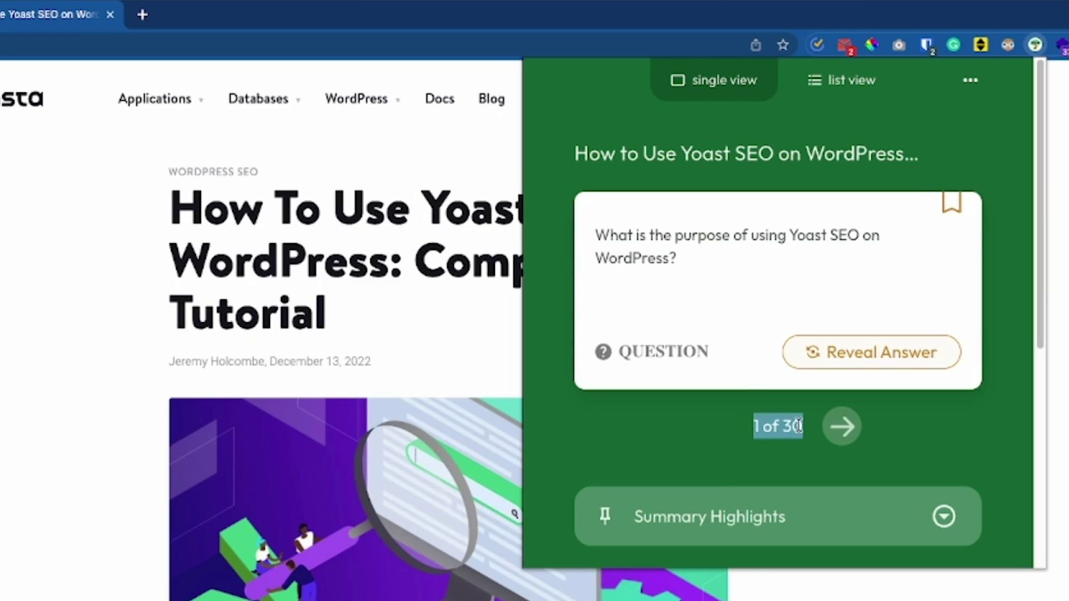
pyautogui.click(798, 426)
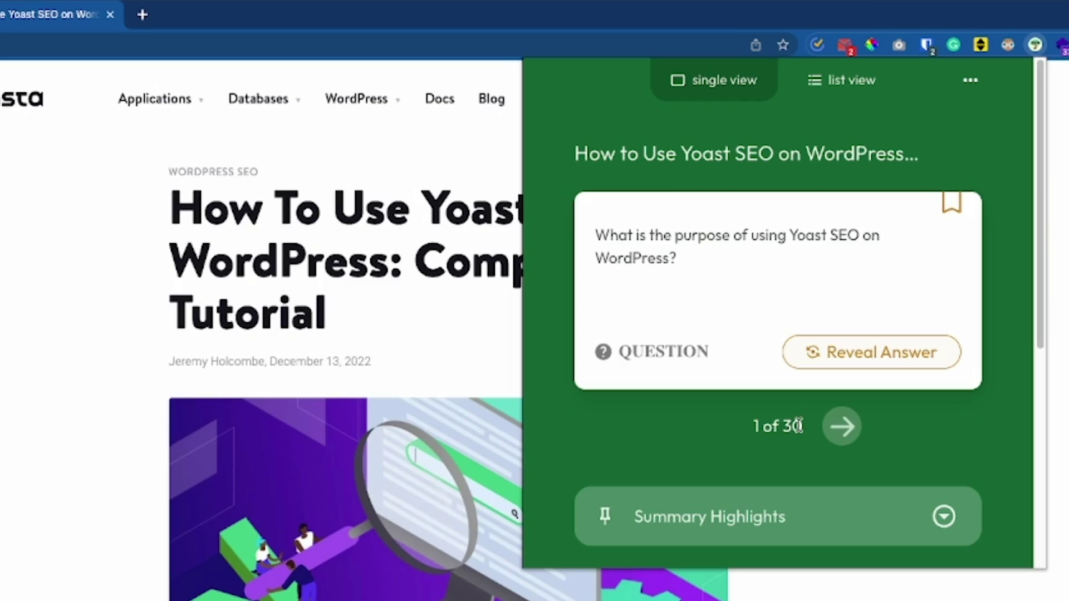
pyautogui.moveTo(673, 257)
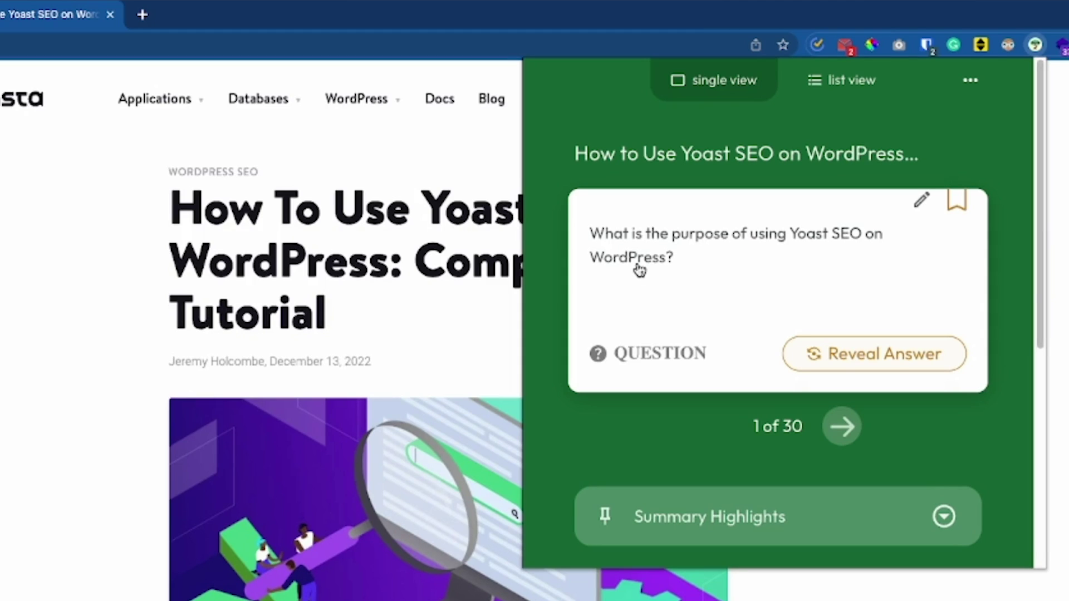
pyautogui.click(852, 355)
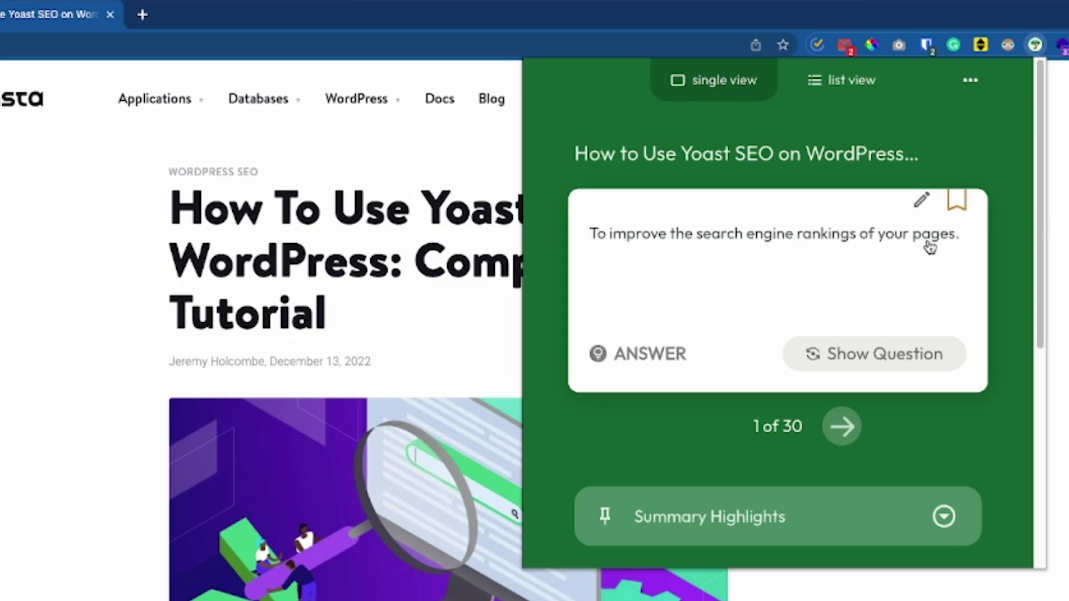
pyautogui.click(957, 207)
# Step: Save card 1 to the Wisdolia deck, choosing 'Wisdolia is good with me!' and declining to save all 30
pyautogui.click(956, 207)
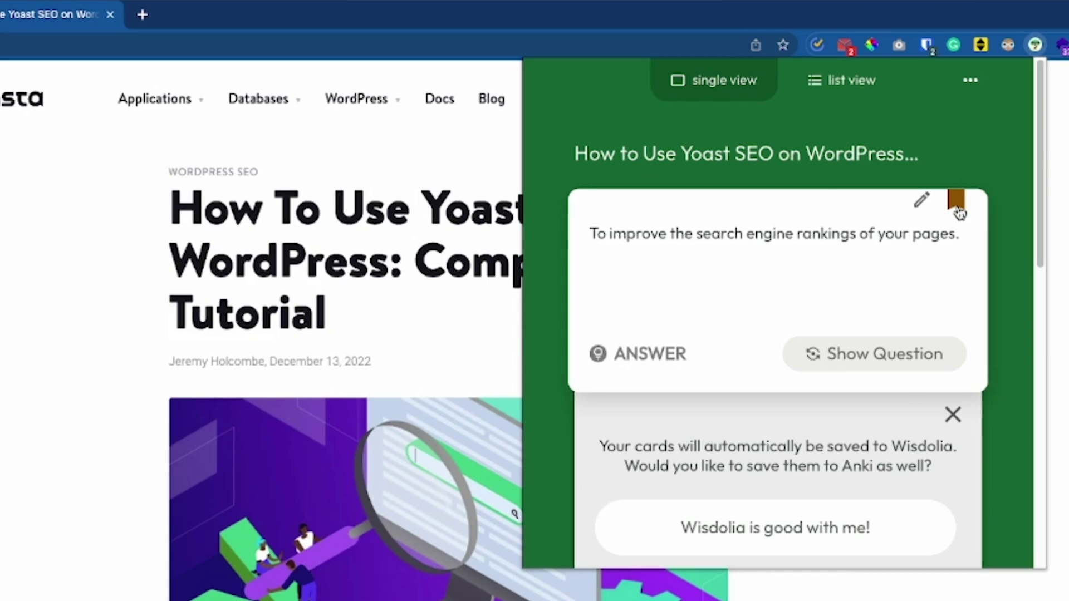
pyautogui.scroll(-1, 924, 415)
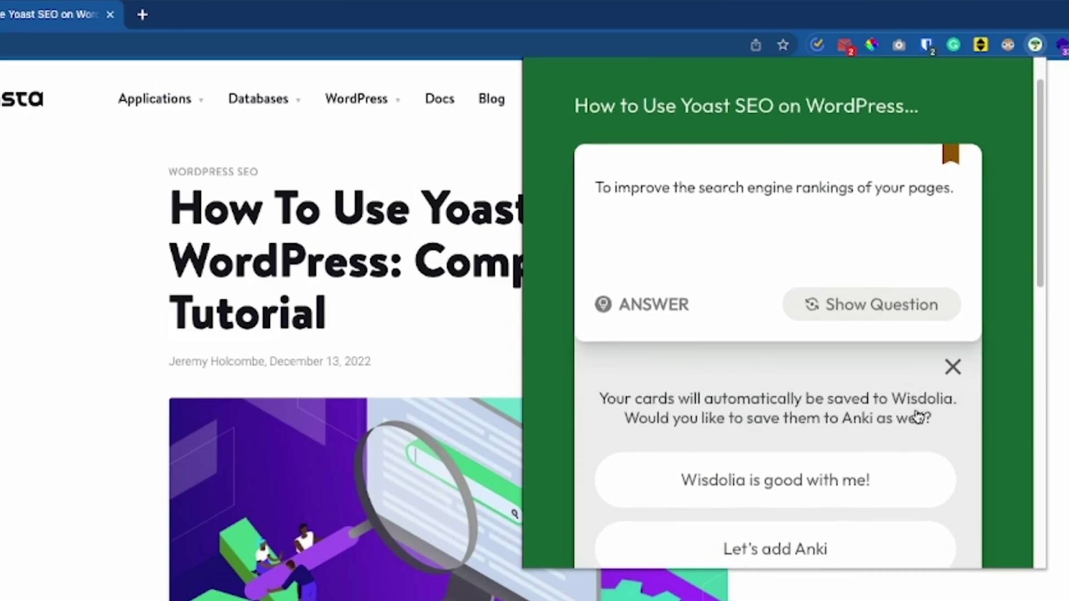
pyautogui.scroll(-1, 831, 442)
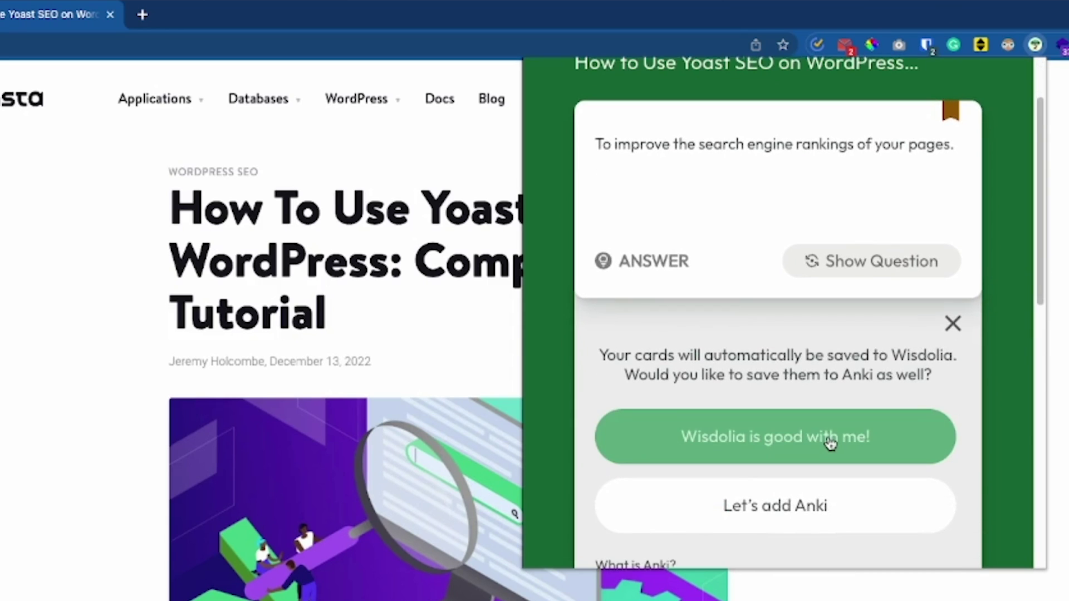
pyautogui.scroll(-1, 830, 442)
pyautogui.scroll(-3, 787, 473)
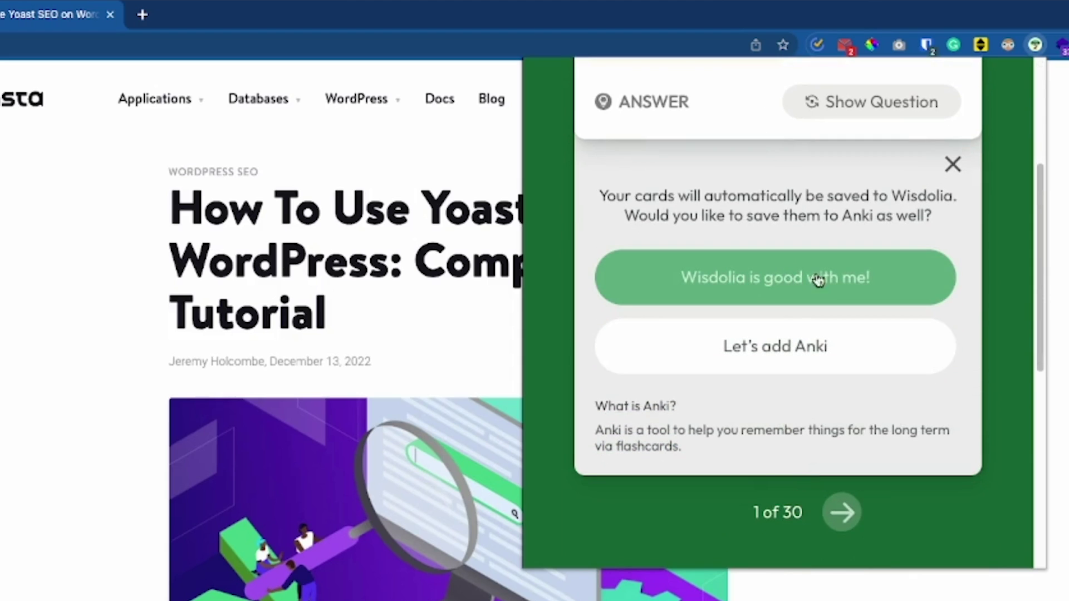
pyautogui.click(867, 279)
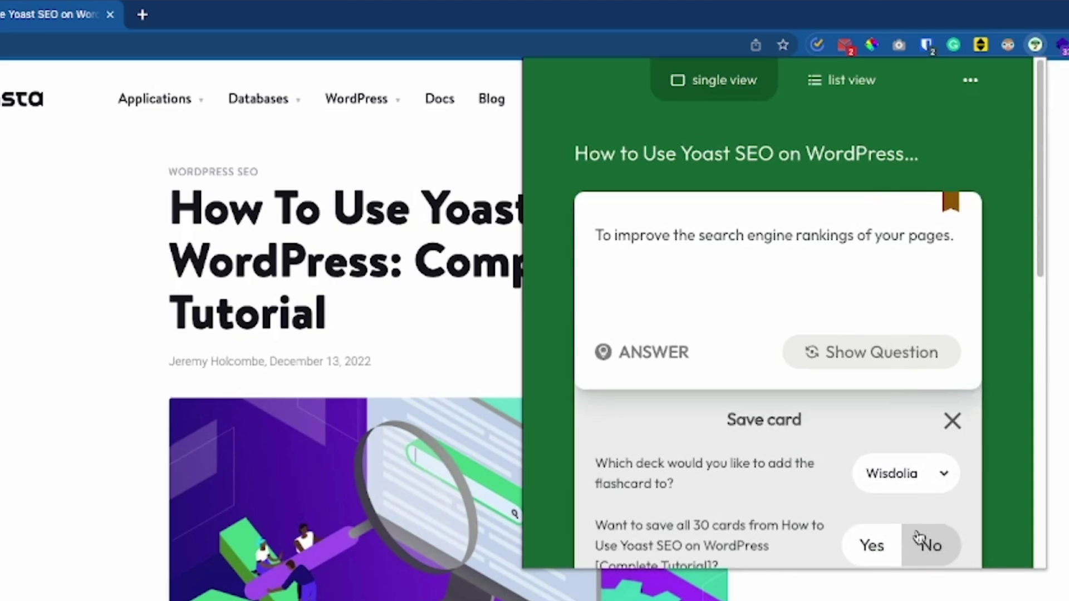
pyautogui.click(921, 542)
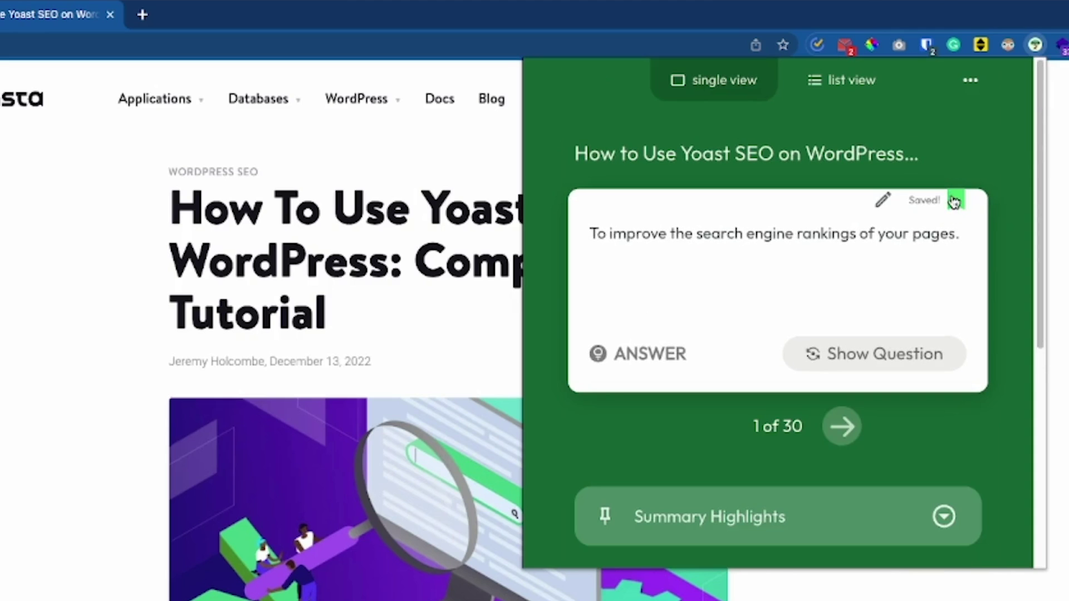
# Step: Step through flashcards 2 and 3, revealing each answer
pyautogui.click(842, 427)
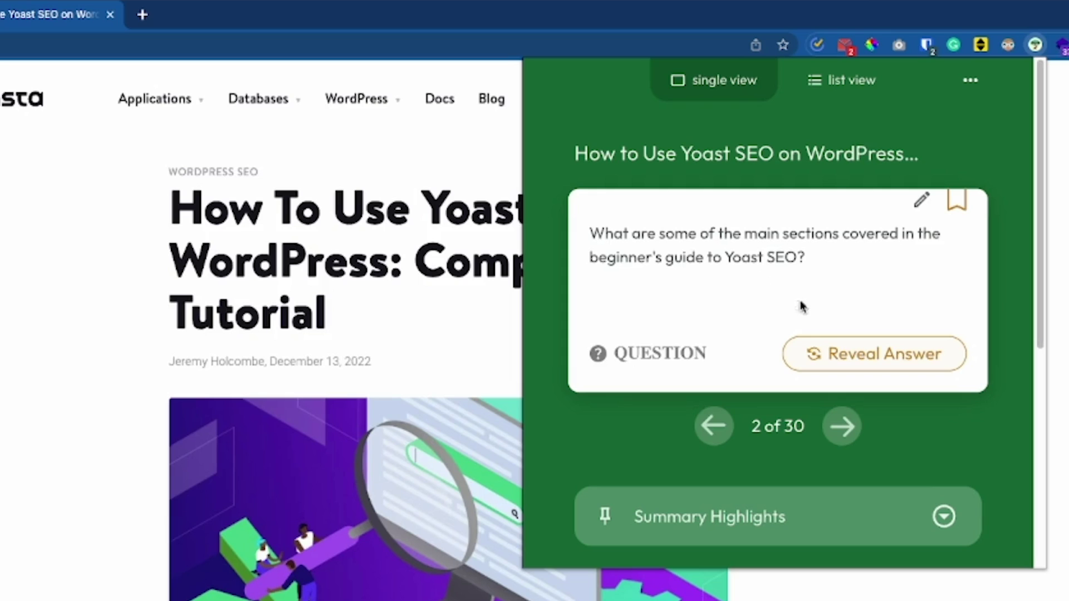
pyautogui.click(844, 353)
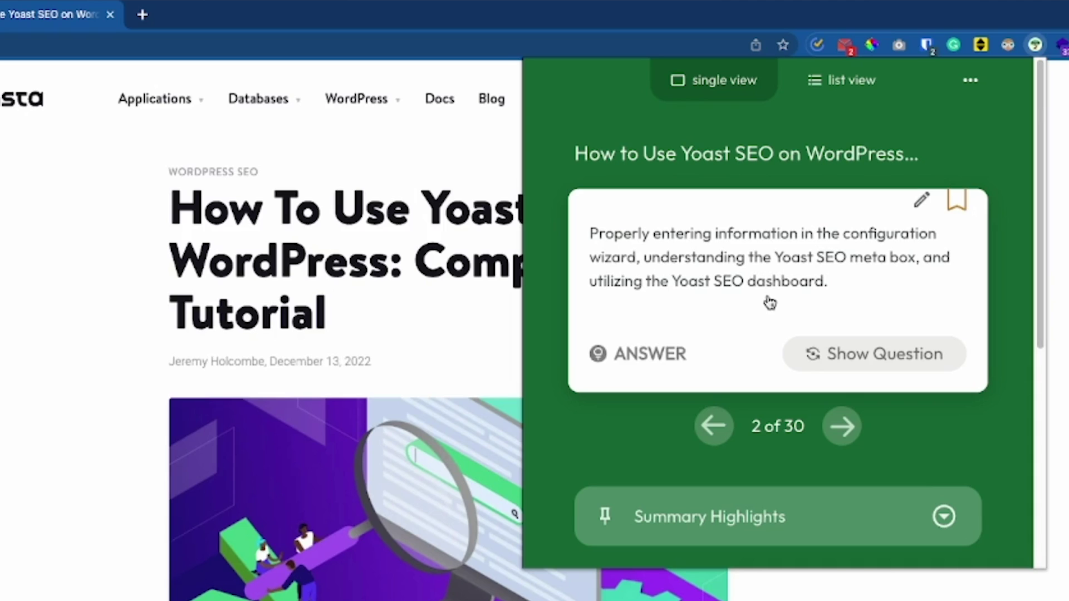
pyautogui.click(840, 437)
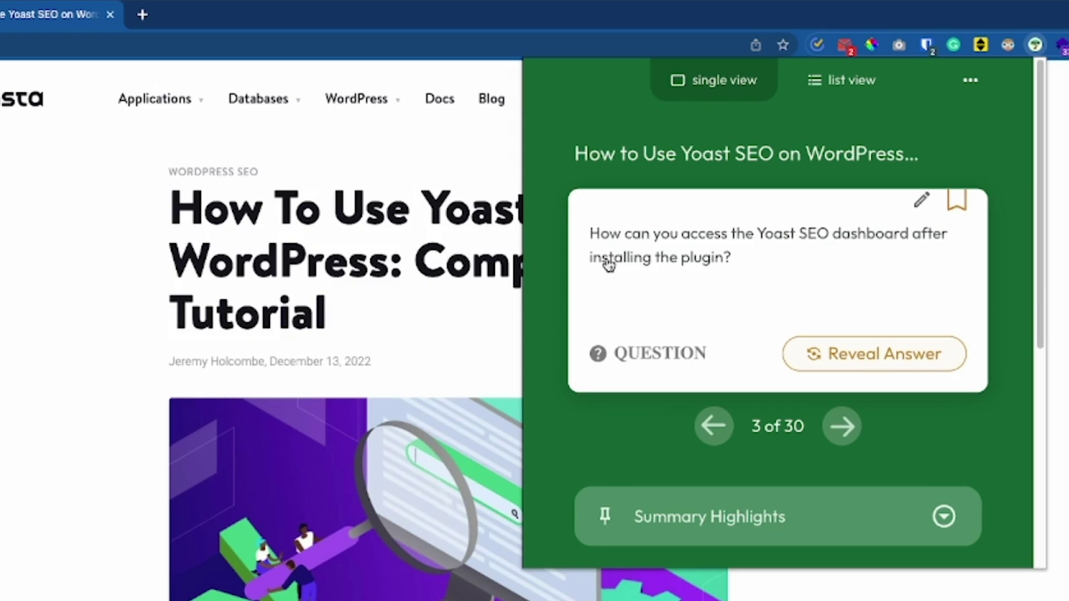
pyautogui.click(843, 355)
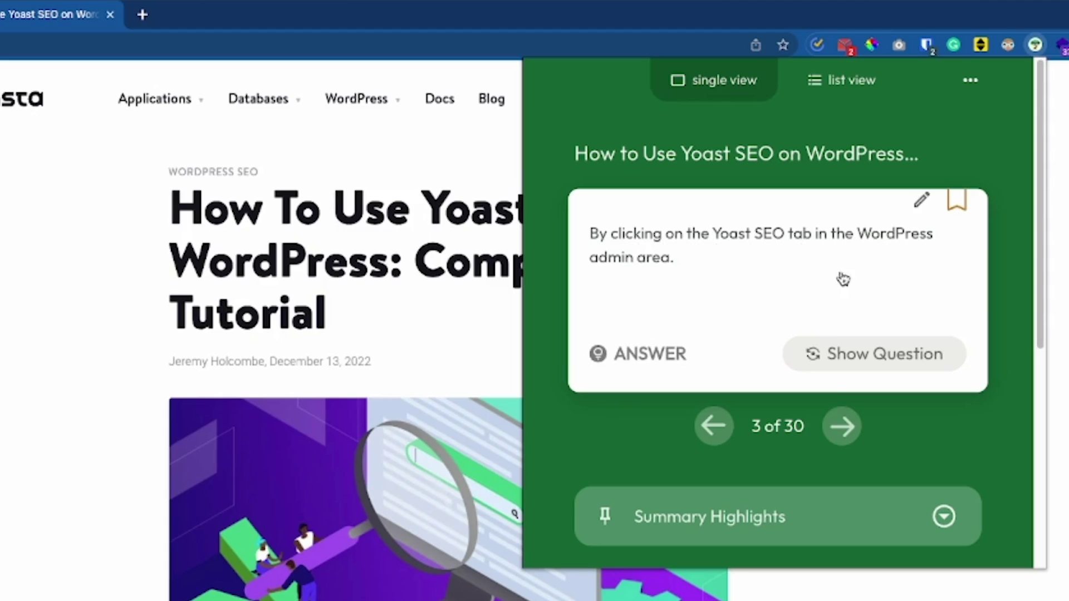
# Step: Reveal the answers to cards 4 and 5 and bookmark card 5 on SEO Data Optimization
pyautogui.click(839, 438)
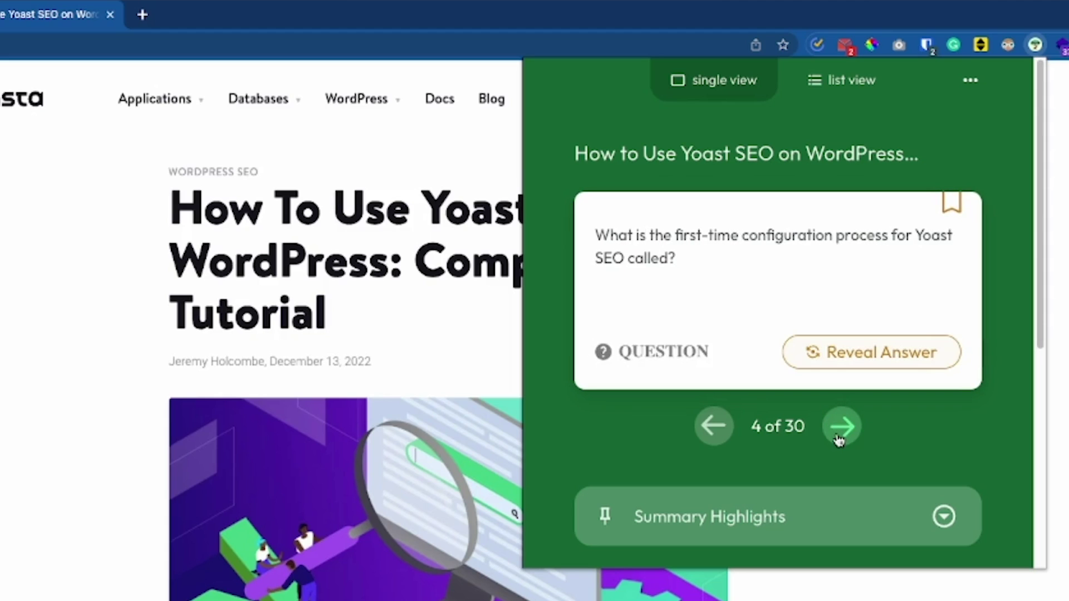
pyautogui.click(851, 369)
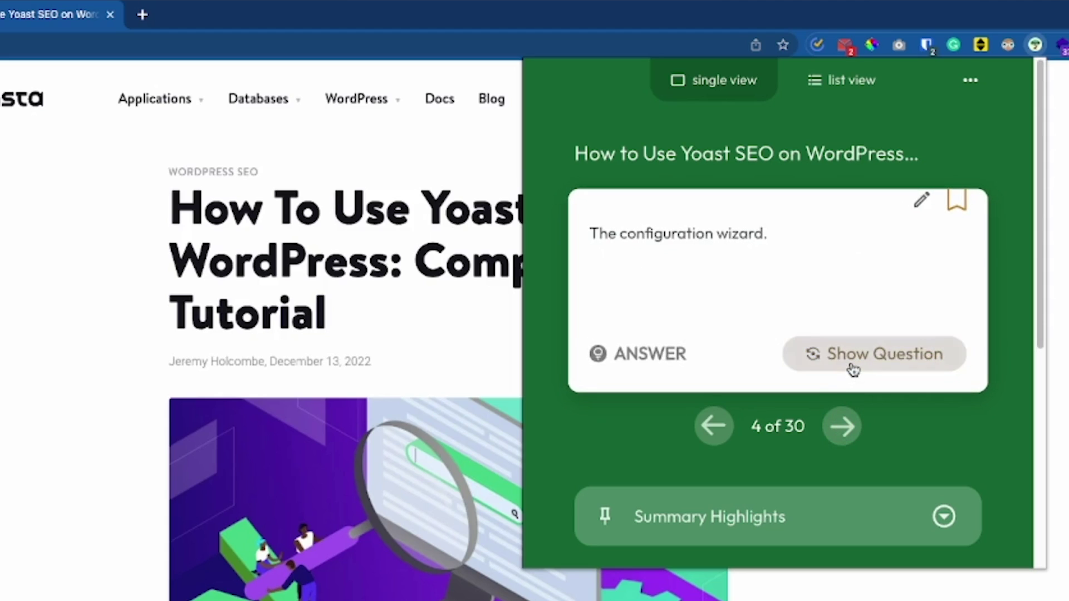
pyautogui.click(842, 428)
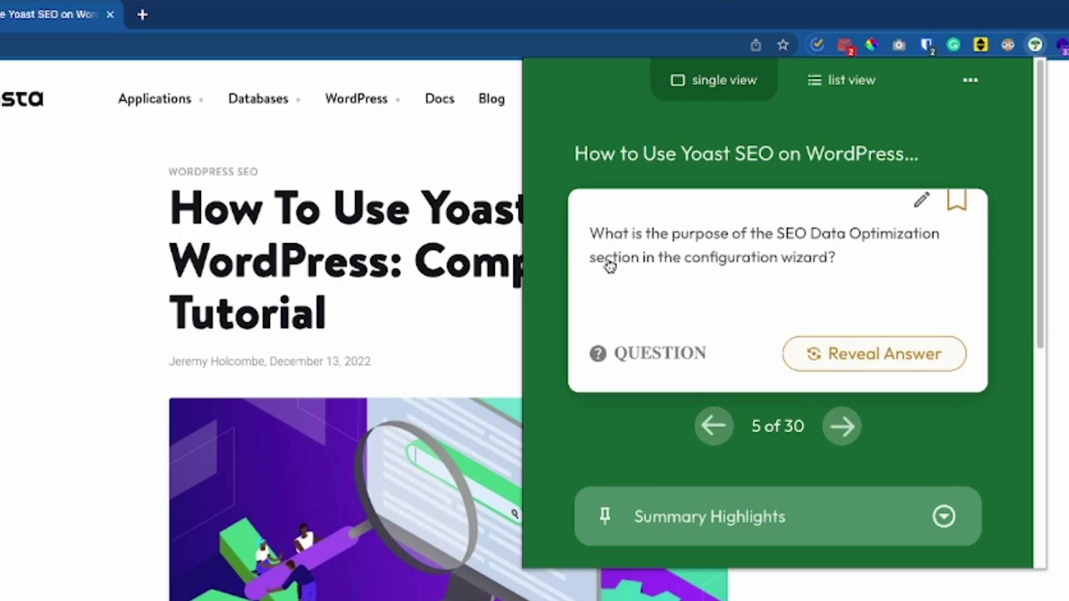
pyautogui.click(845, 371)
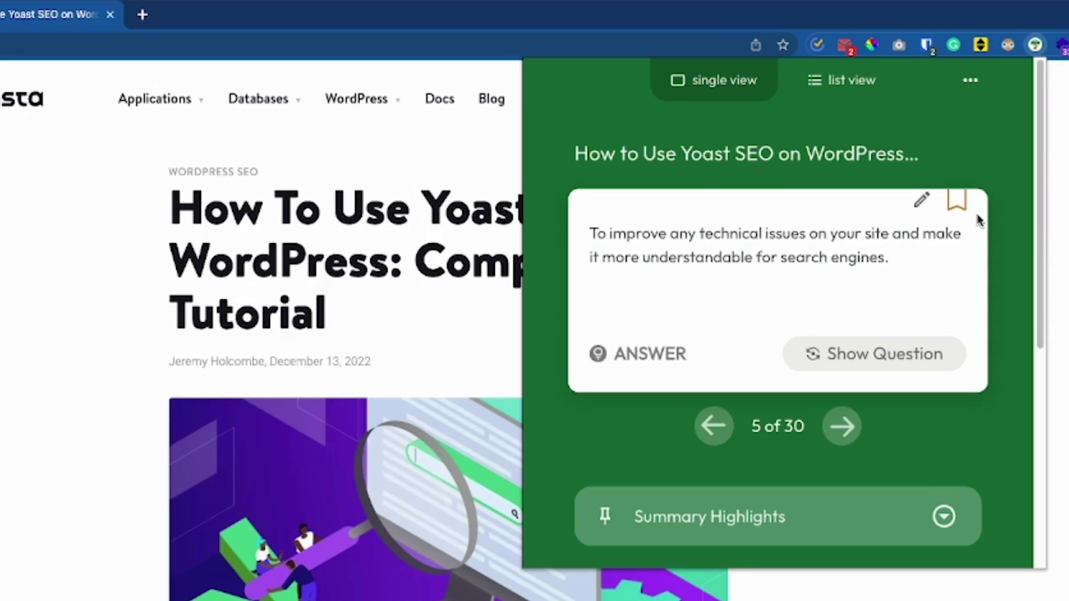
pyautogui.click(959, 203)
# Step: Save card 5 alone to the Wisdolia deck, leaving 'save all 30 cards' at No
pyautogui.click(960, 206)
pyautogui.scroll(-3, 881, 310)
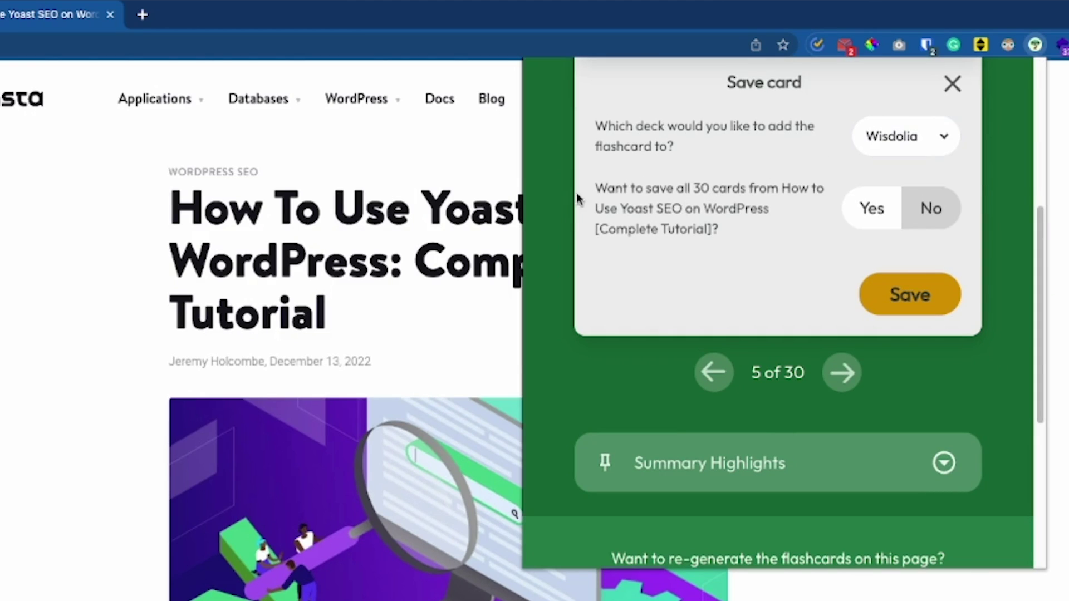
pyautogui.moveTo(594, 191); pyautogui.dragTo(794, 224)
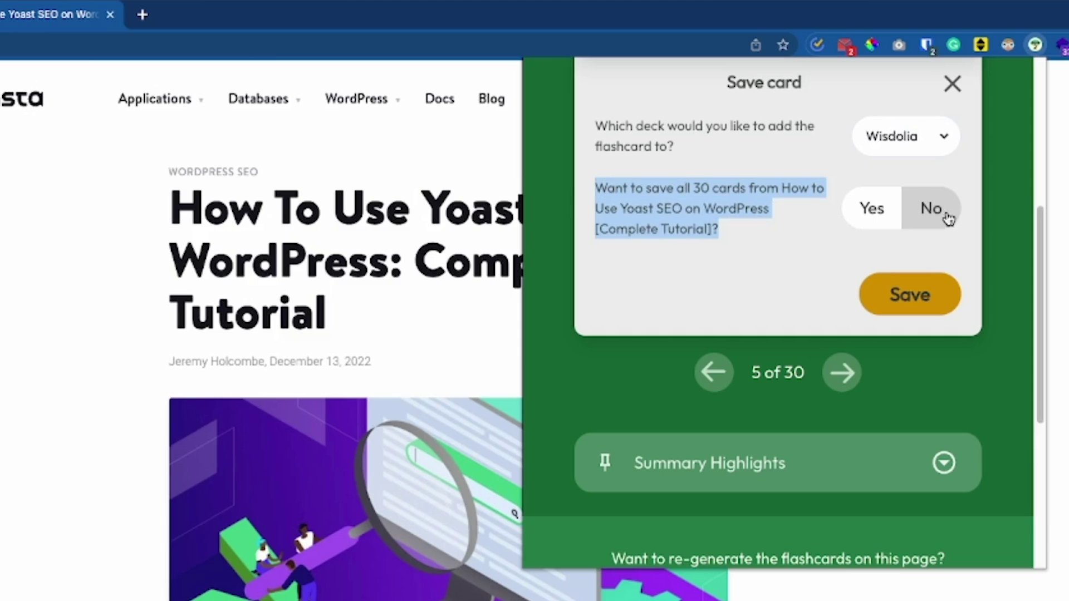
pyautogui.click(921, 313)
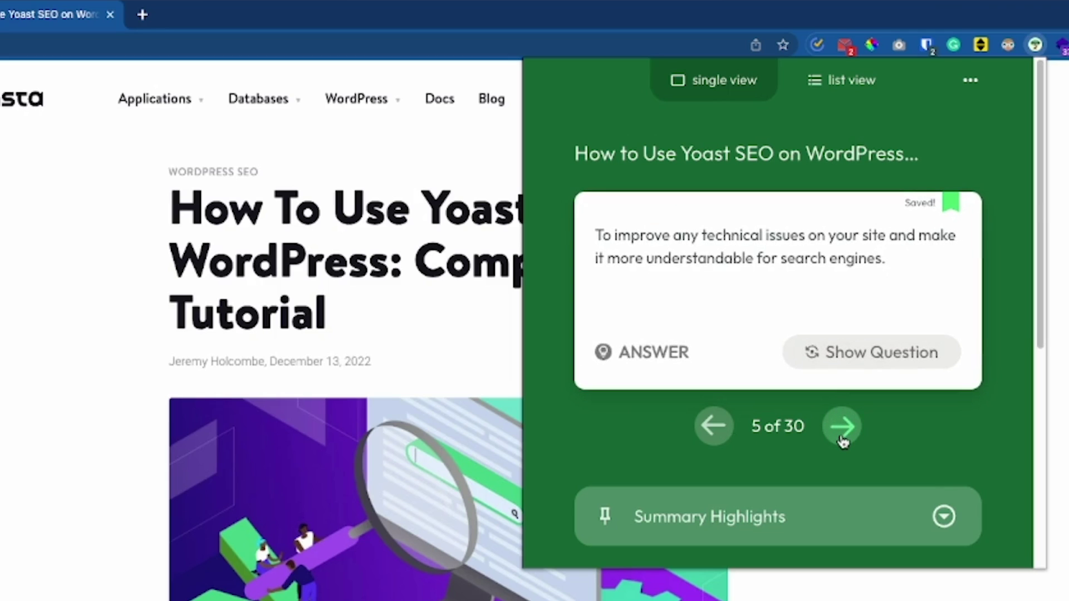
# Step: Check the Wisdolia setting about embedding the flashcards prompt, then dismiss the settings popup
pyautogui.click(971, 81)
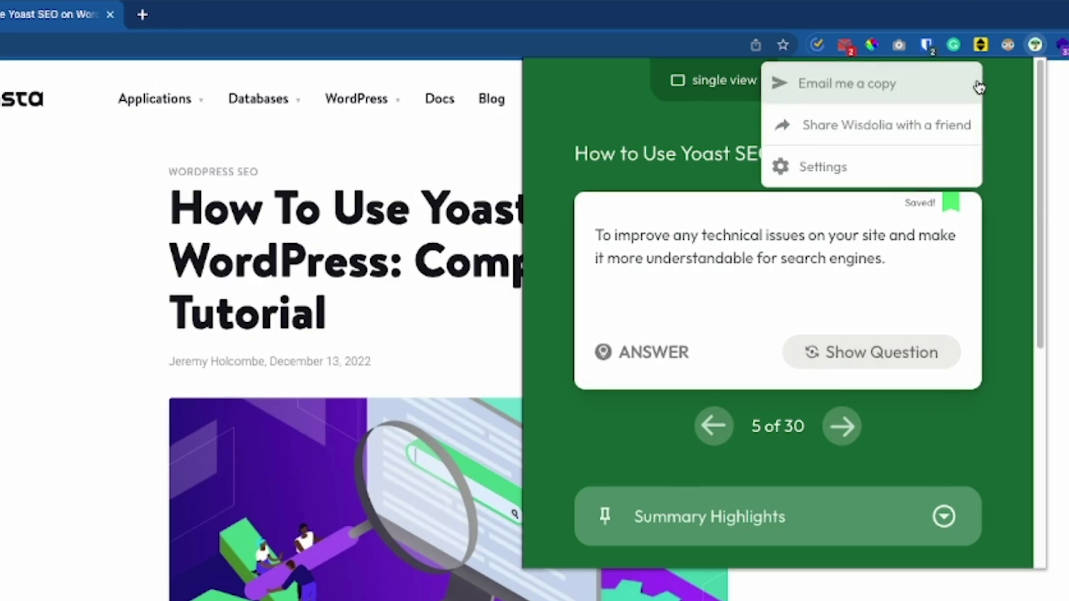
pyautogui.click(886, 171)
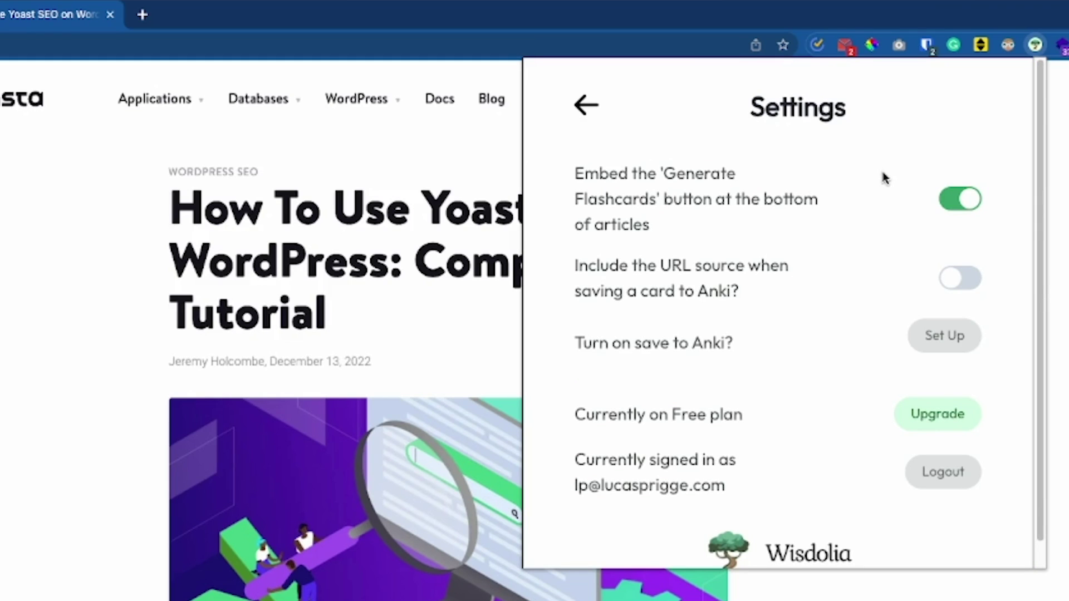
pyautogui.moveTo(570, 174); pyautogui.dragTo(654, 223)
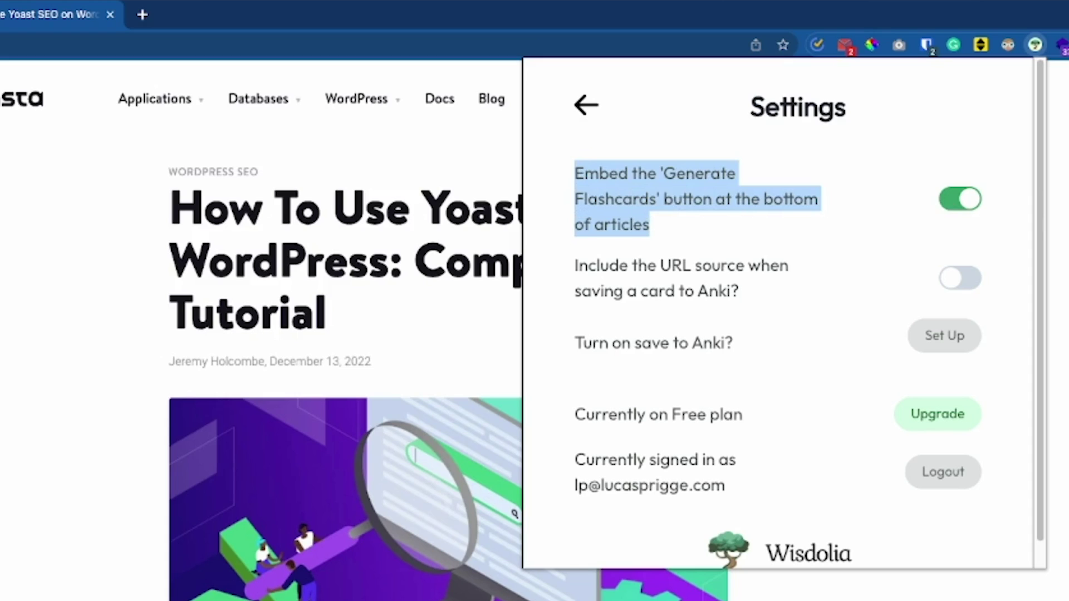
pyautogui.press('Escape')
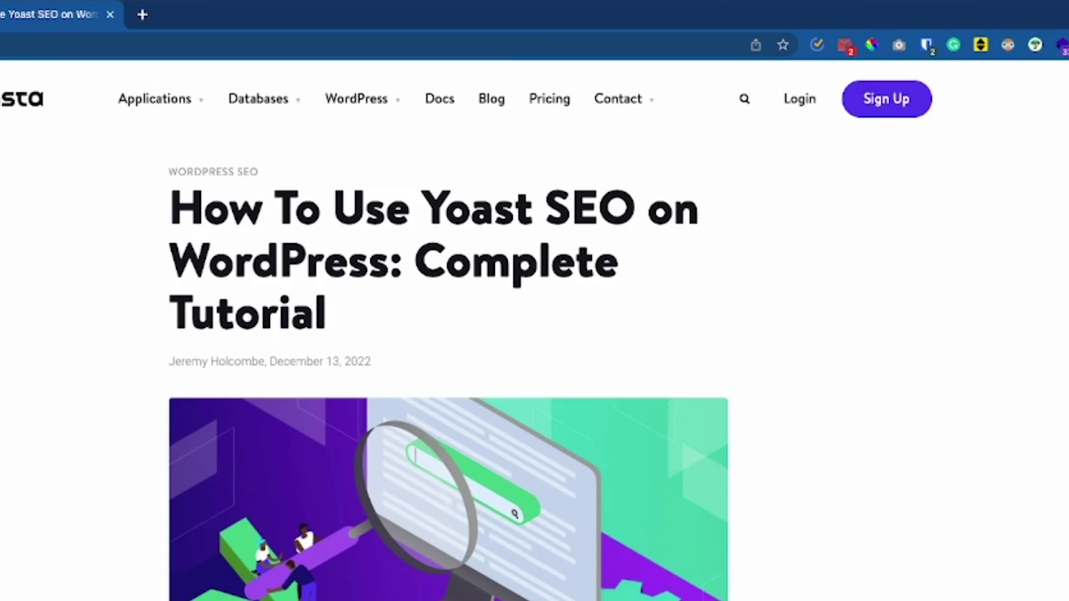
# Step: Generate flashcards from the article's embedded Generate Flashcards widget, then close the separate Wisdolia window
pyautogui.scroll(-20, 448, 329)
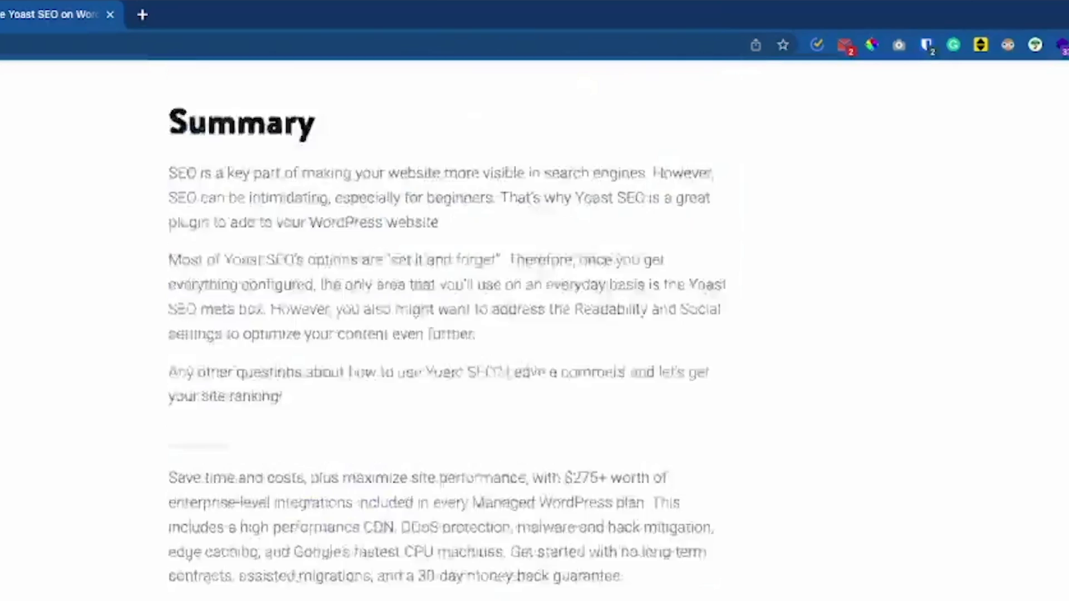
pyautogui.scroll(-10, 448, 329)
pyautogui.click(459, 412)
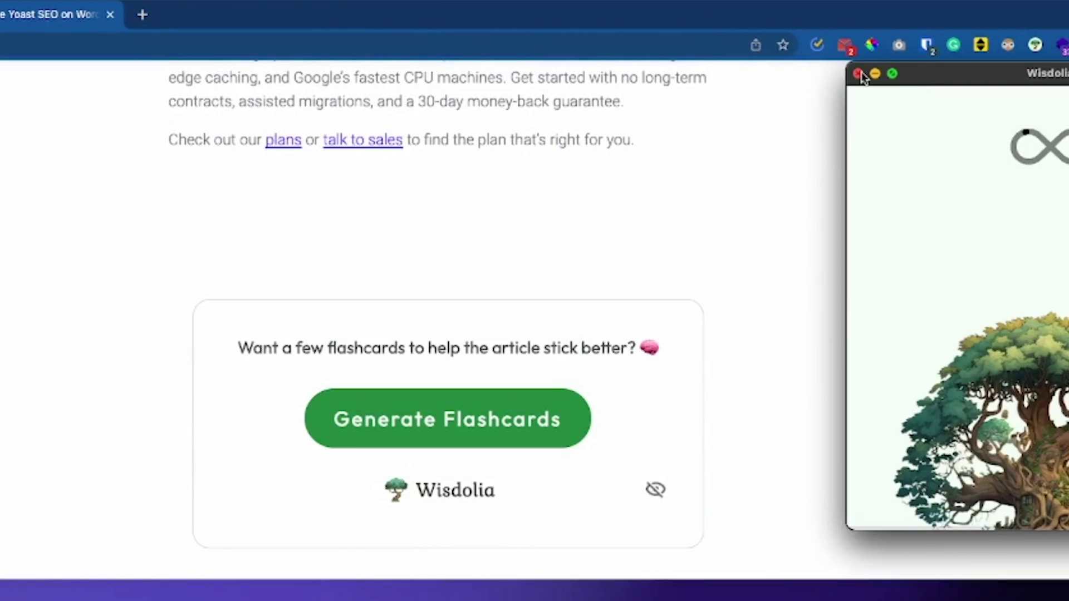
pyautogui.click(859, 74)
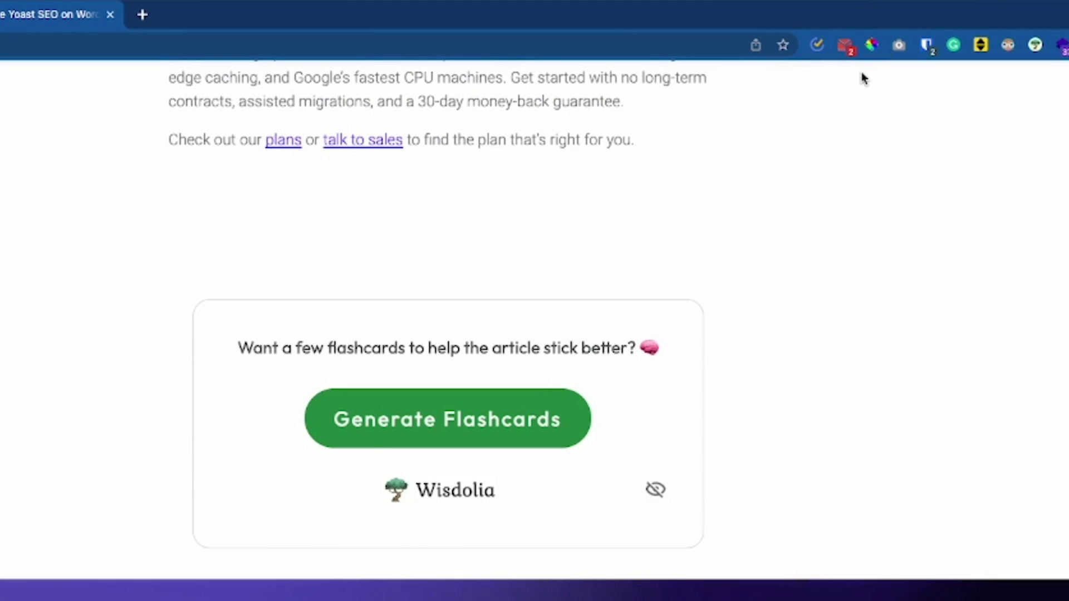
# Step: Reach the Pricing Plans page through the Wisdolia extension's Settings Upgrade link
pyautogui.click(1035, 45)
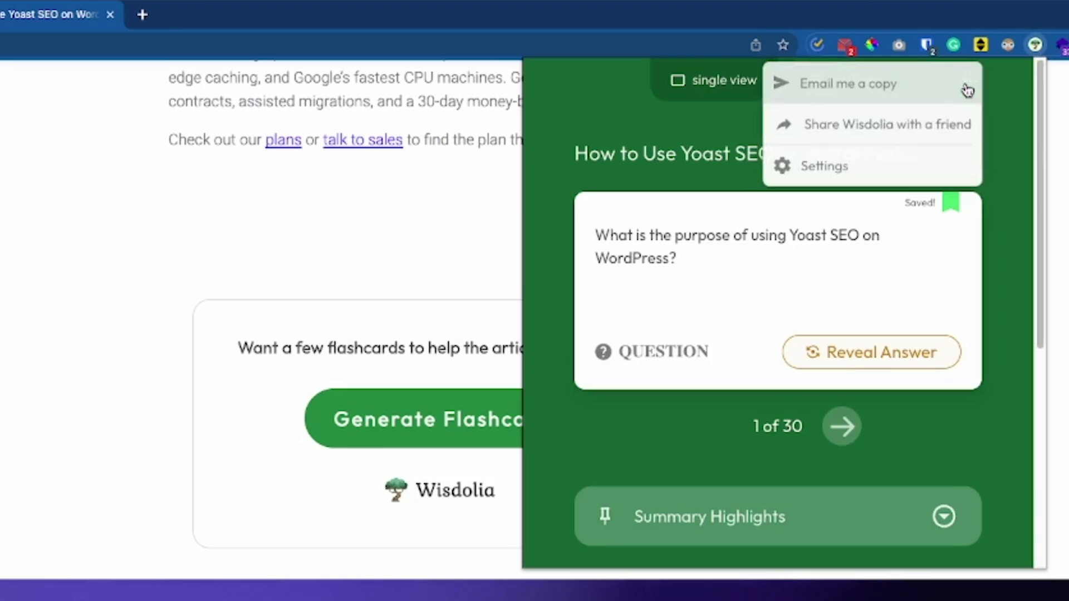
pyautogui.click(880, 167)
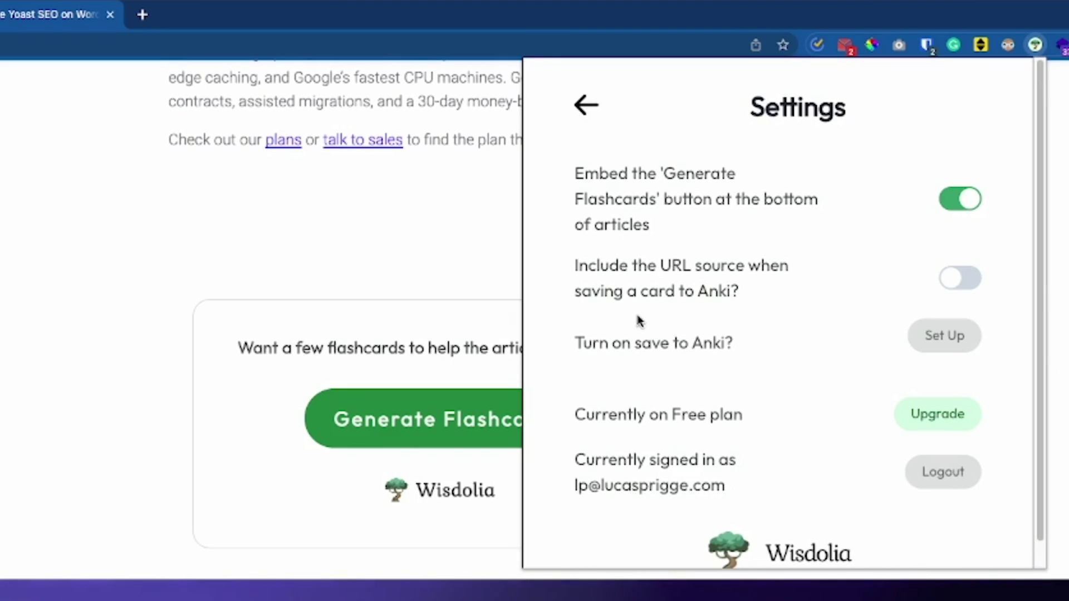
pyautogui.scroll(-1, 638, 320)
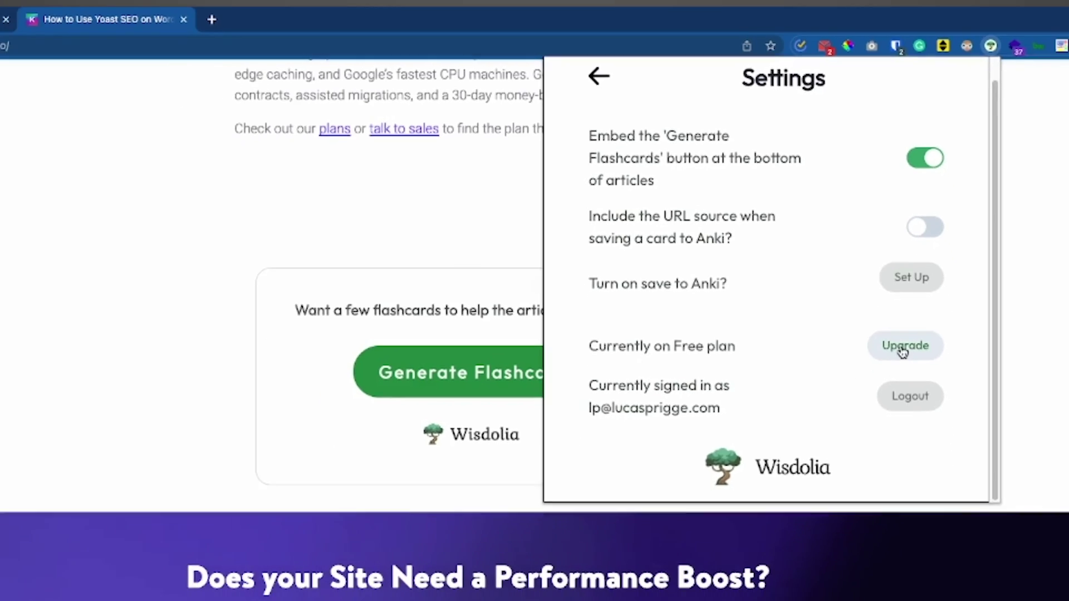
pyautogui.click(937, 389)
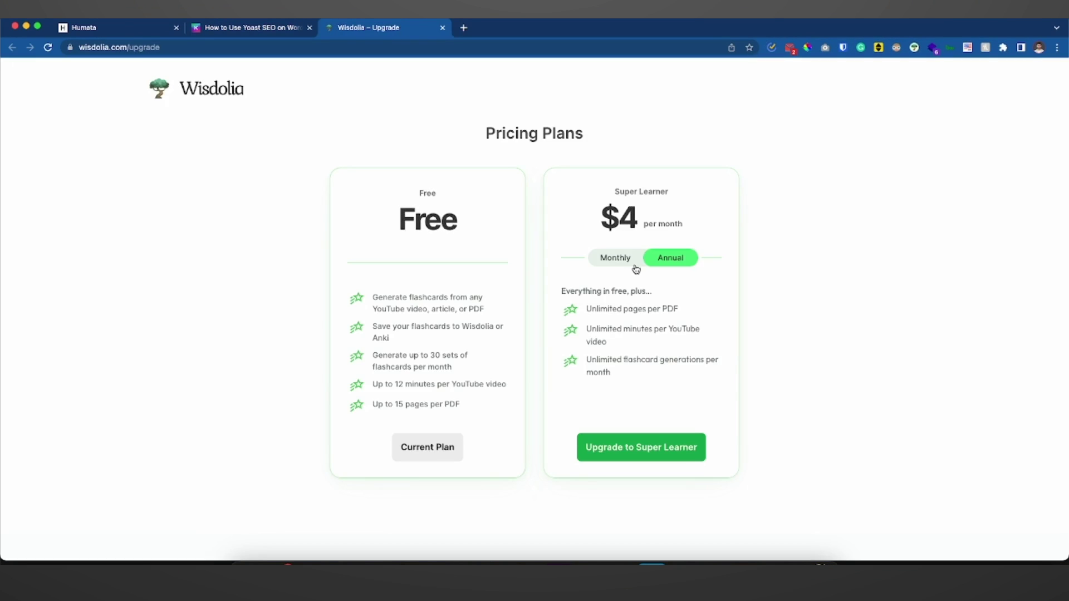
# Step: Highlight Super Learner's unlimited PDF pages and YouTube minutes, and the five Free plan features
pyautogui.moveTo(582, 311); pyautogui.dragTo(695, 317)
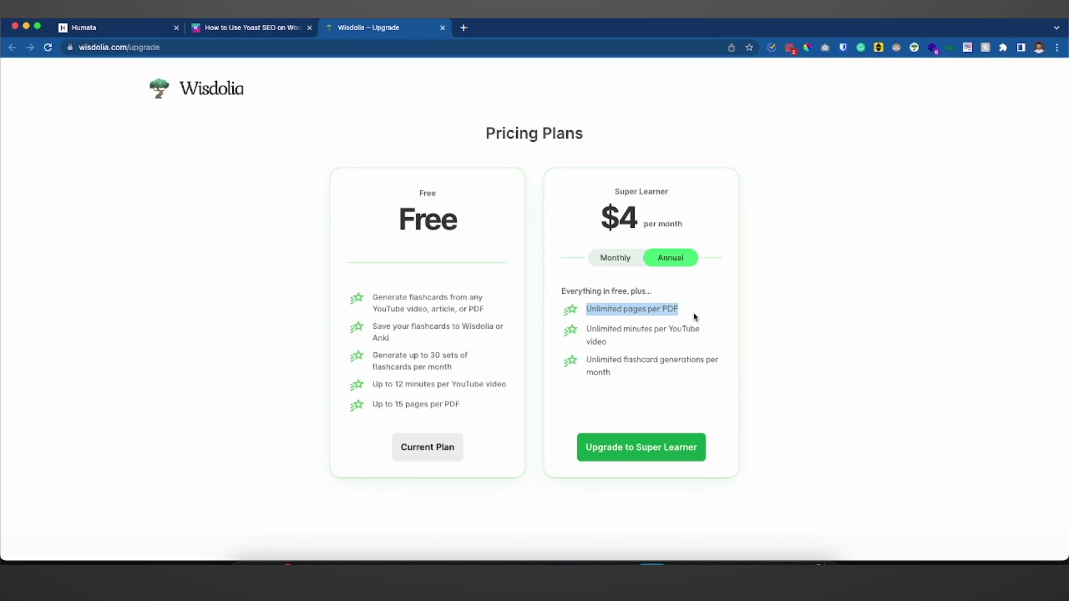
pyautogui.moveTo(582, 330); pyautogui.dragTo(639, 382)
pyautogui.click(640, 385)
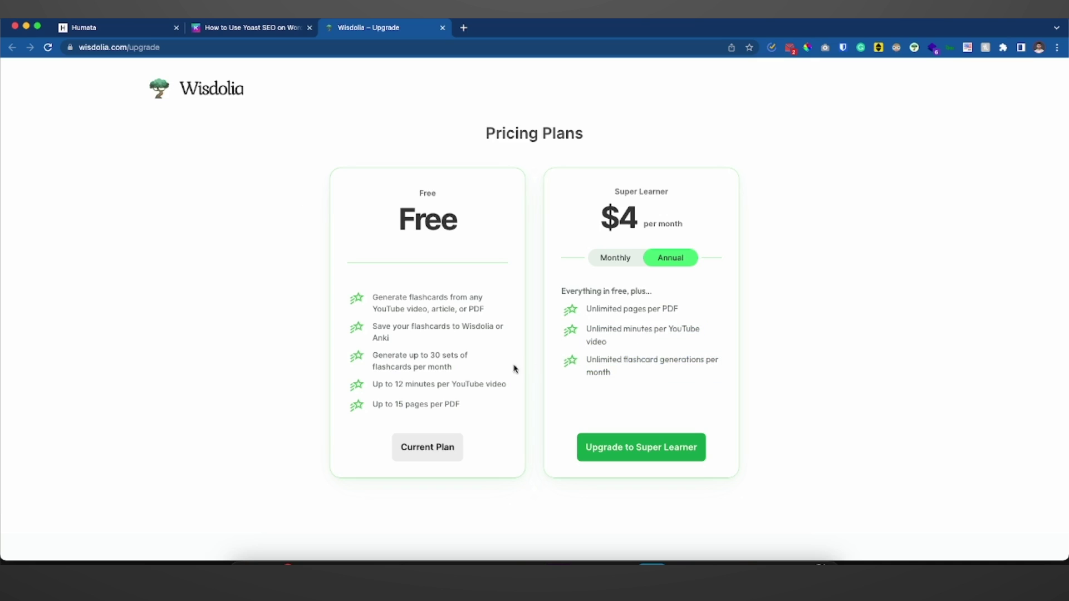
pyautogui.moveTo(373, 296); pyautogui.dragTo(477, 409)
pyautogui.click(477, 409)
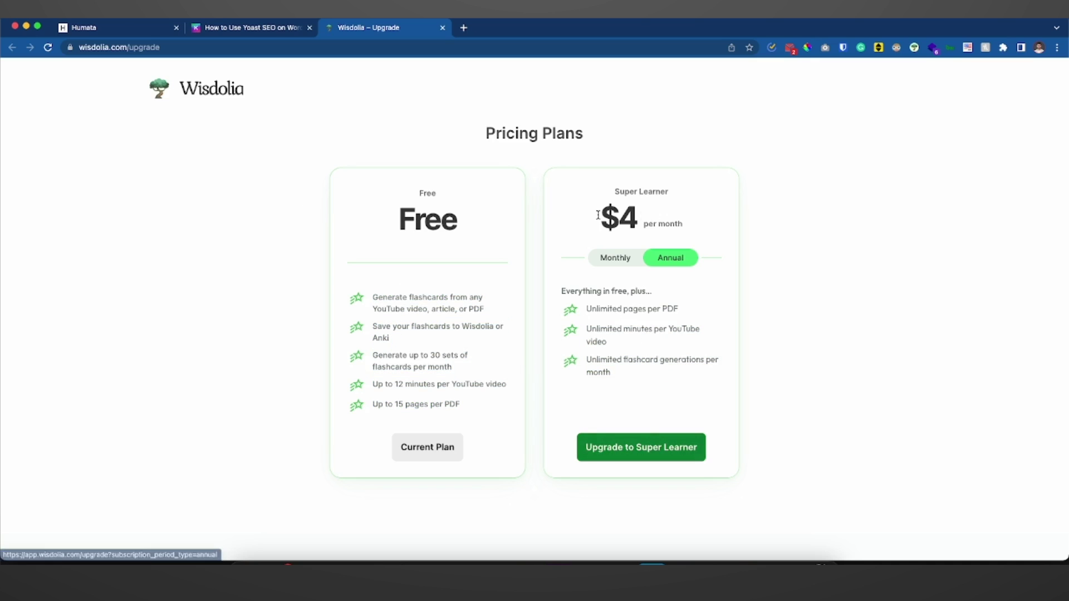
# Step: Highlight the $4 per month price, then return to the 'How to Use Yoast SEO' tab
pyautogui.moveTo(591, 221); pyautogui.dragTo(696, 225)
pyautogui.click(696, 224)
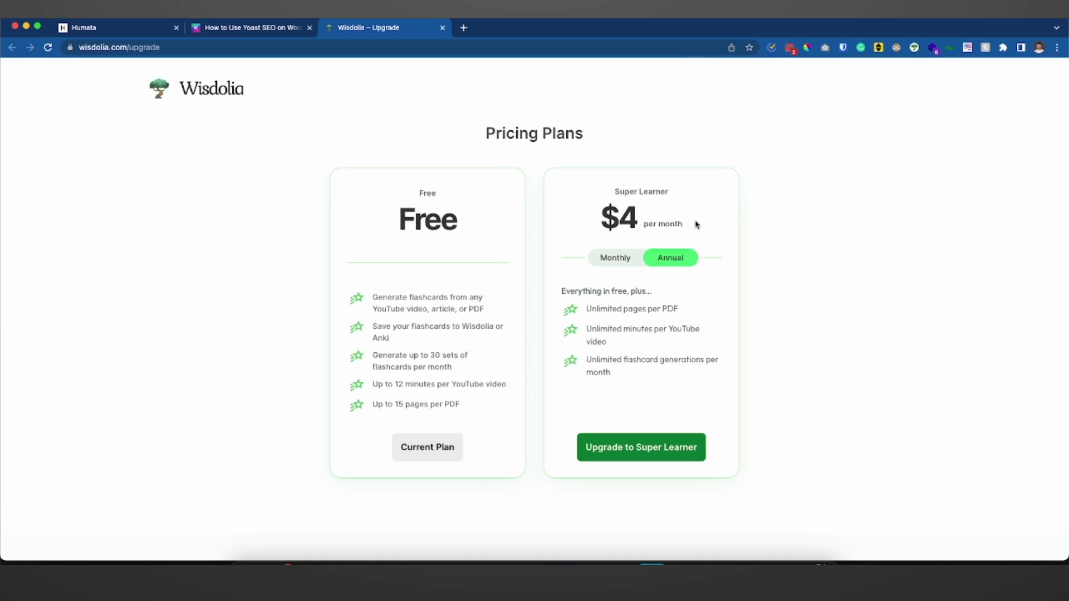
pyautogui.click(280, 29)
# Step: Open My Saved Cards, view both cards in the first Wisdolia deck, then return to the decks list
pyautogui.scroll(-2, 892, 132)
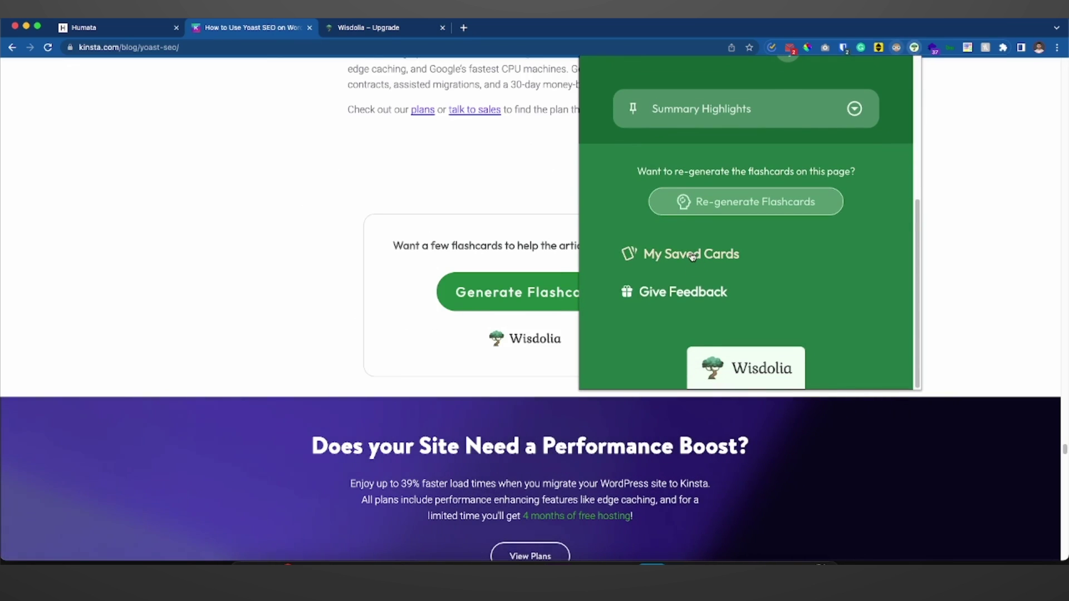
pyautogui.click(693, 256)
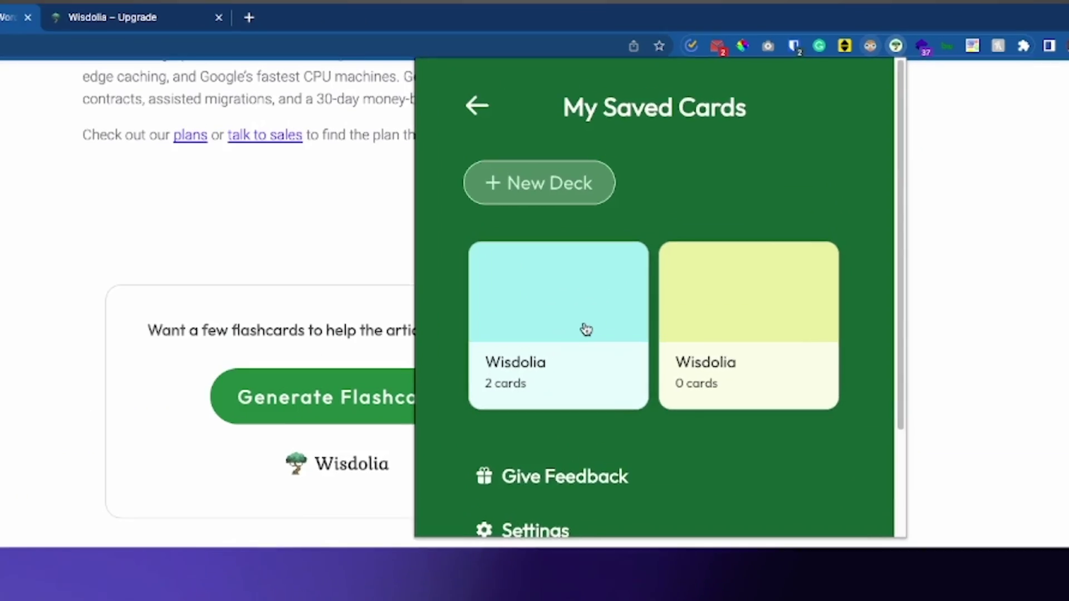
pyautogui.click(698, 245)
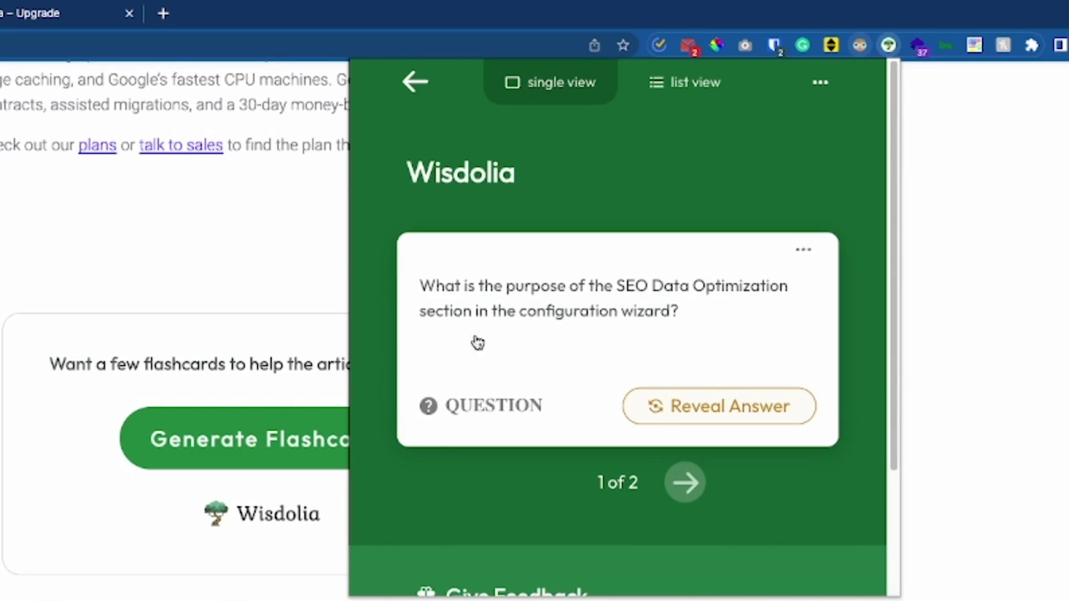
pyautogui.press('space')
pyautogui.click(685, 483)
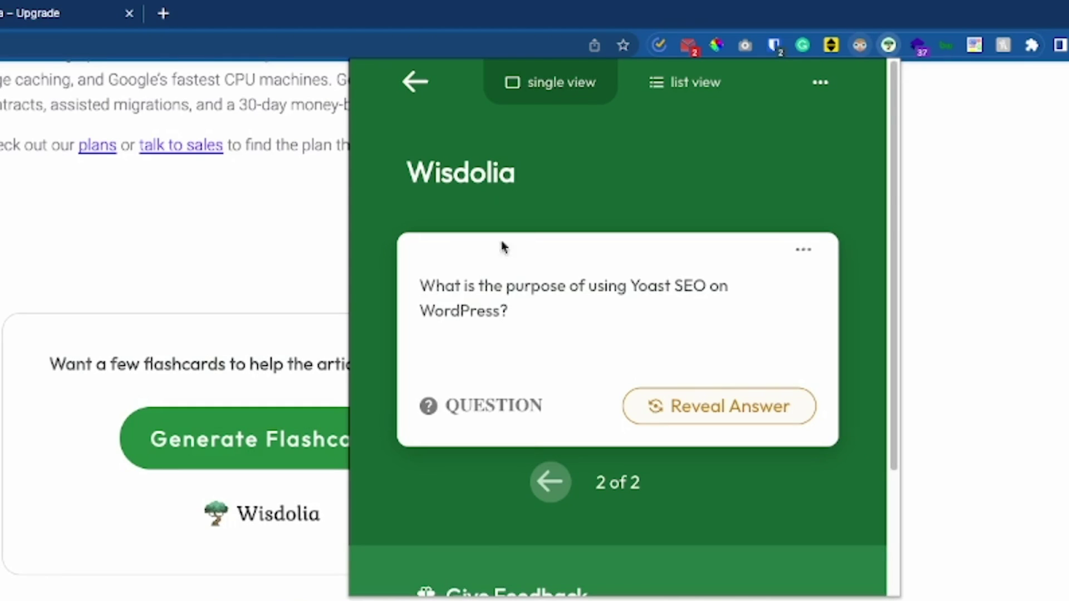
pyautogui.click(415, 82)
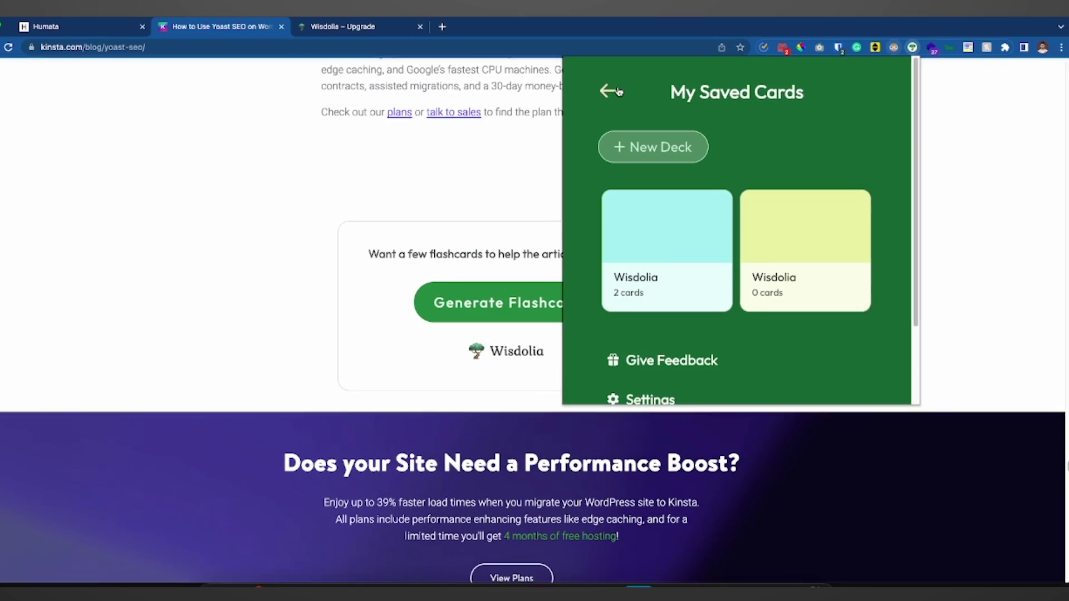
# Step: Return from the saved decks to the 30 generated Yoast SEO cards and advance to card 6
pyautogui.scroll(10, 264, 335)
pyautogui.scroll(20, 526, 229)
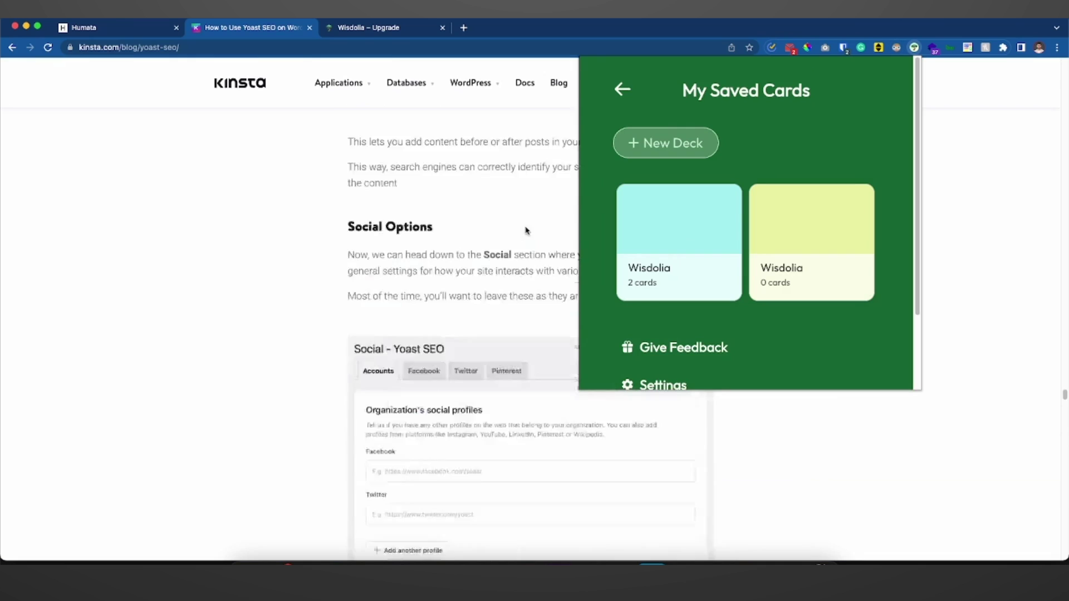
pyautogui.scroll(10, 527, 232)
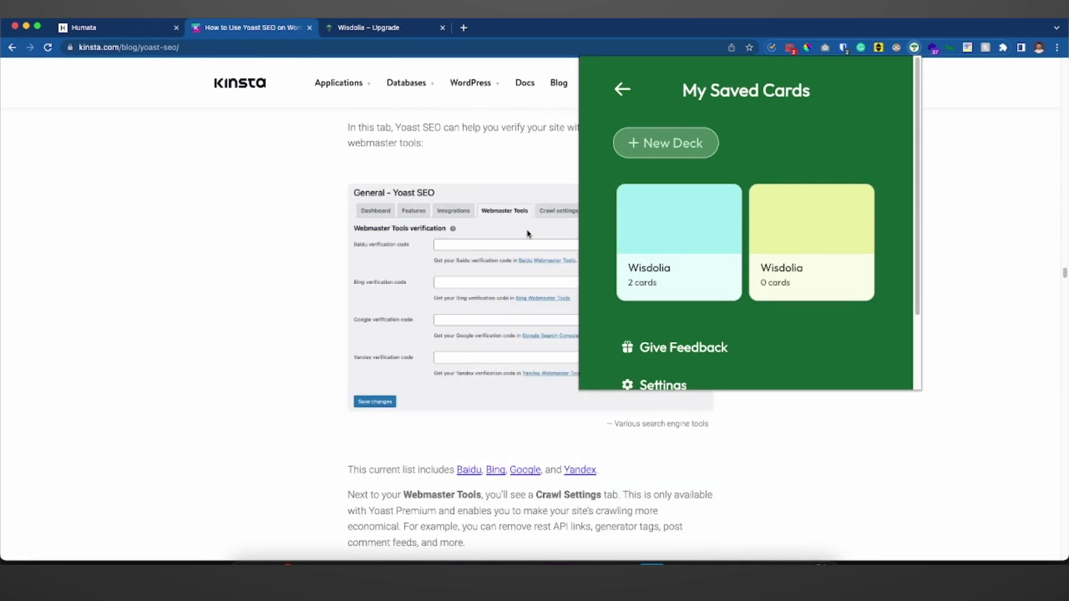
pyautogui.scroll(-4, 704, 215)
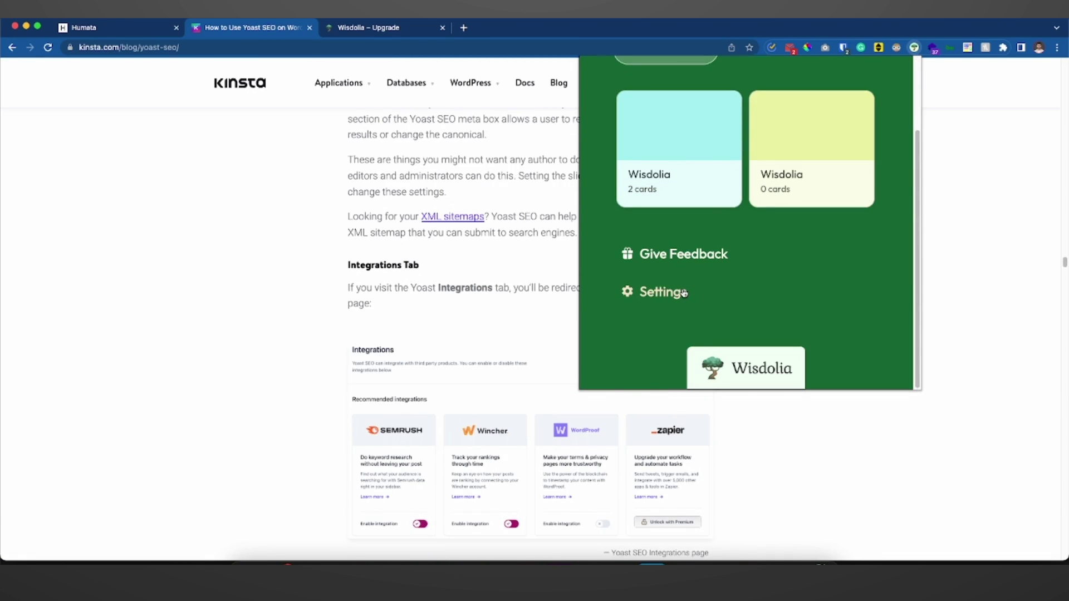
pyautogui.click(684, 294)
pyautogui.click(621, 71)
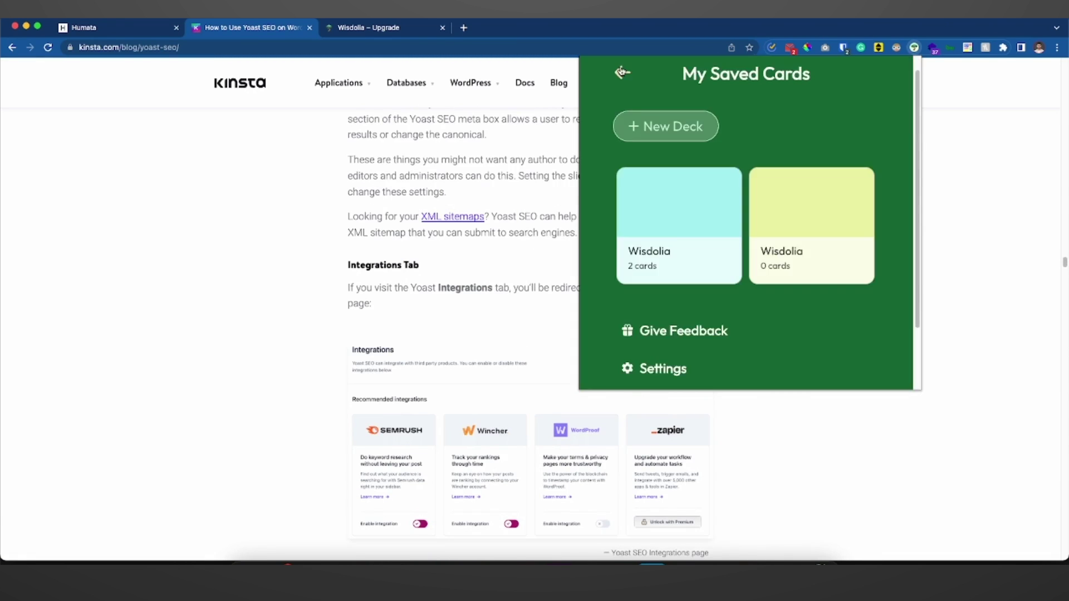
pyautogui.click(703, 178)
pyautogui.click(787, 280)
pyautogui.click(787, 280)
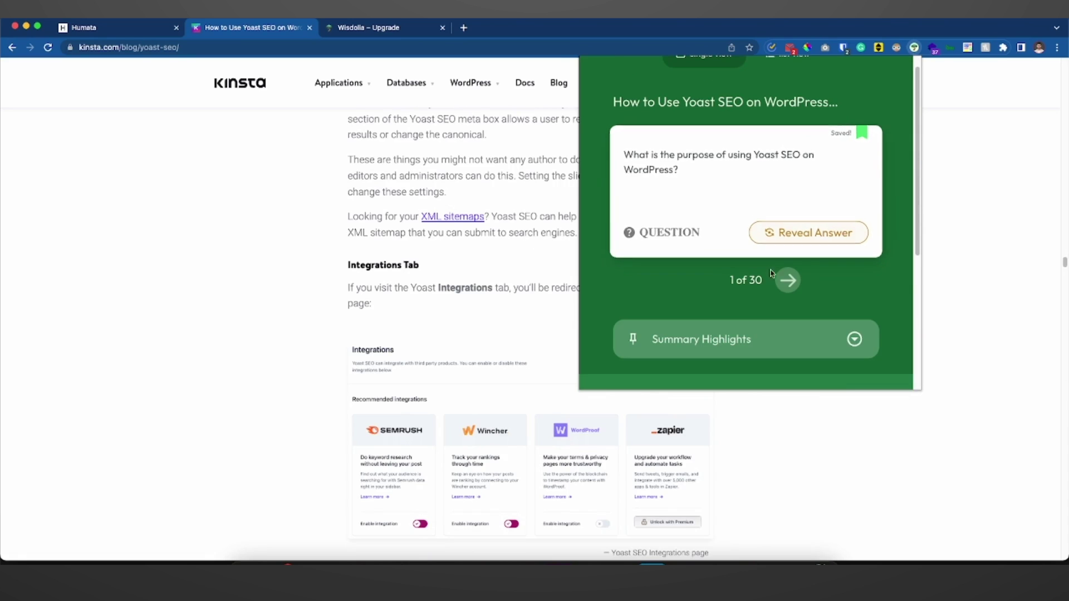
pyautogui.click(787, 280)
pyautogui.click(787, 280)
pyautogui.click(787, 283)
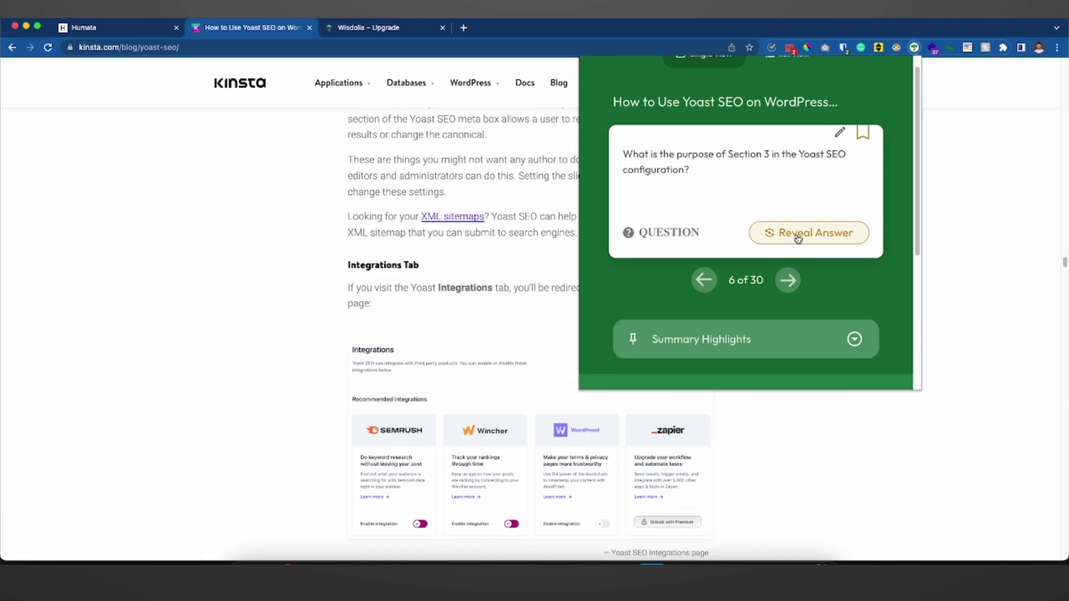